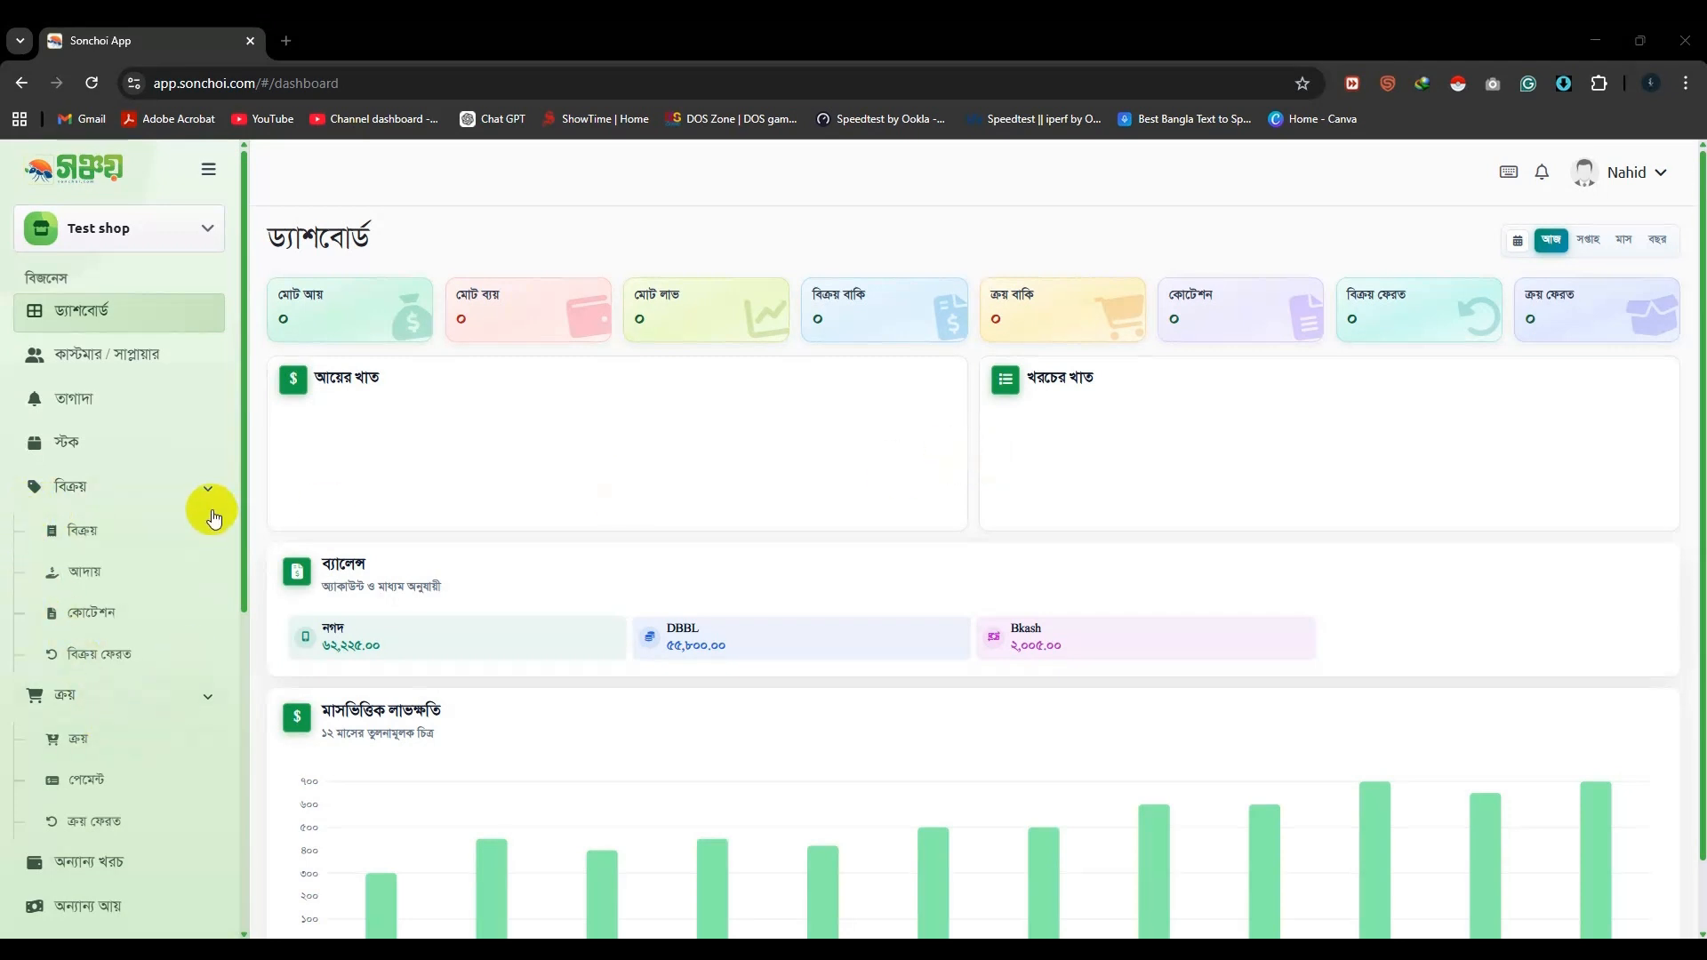
- Filter the purchase (ক্রয়) list to this month (এই মাস) and start a new purchase invoice
{"action": "left_click", "coordinate": [80, 740]}
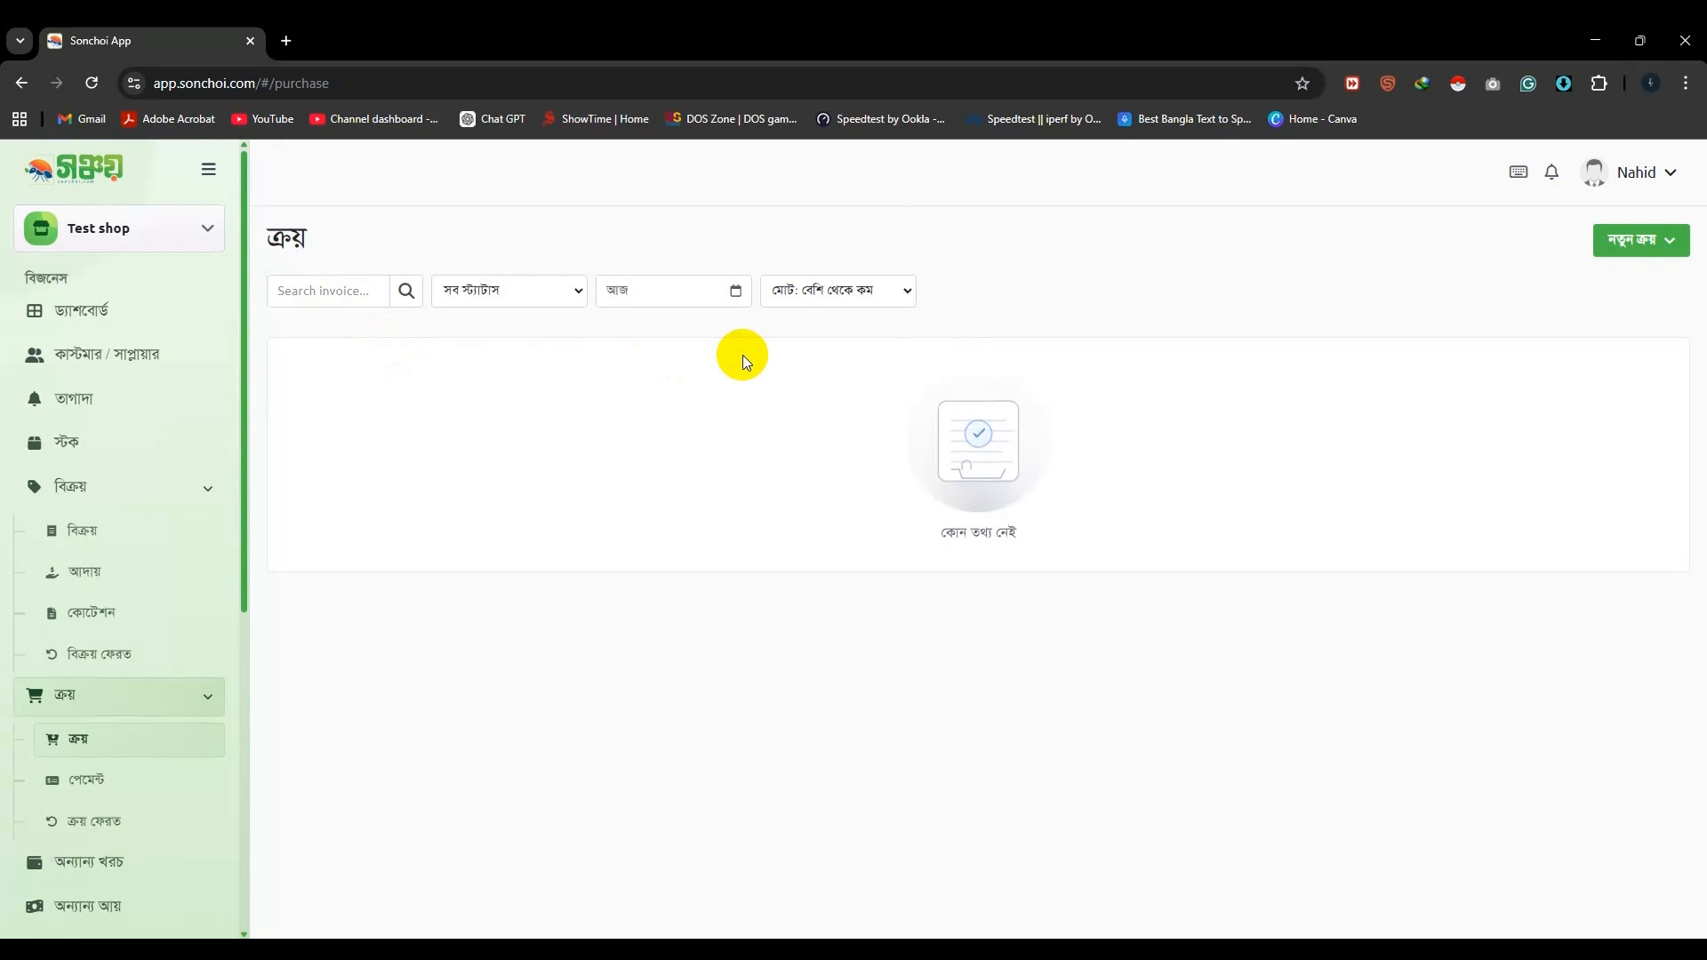
{"action": "left_click", "coordinate": [736, 291]}
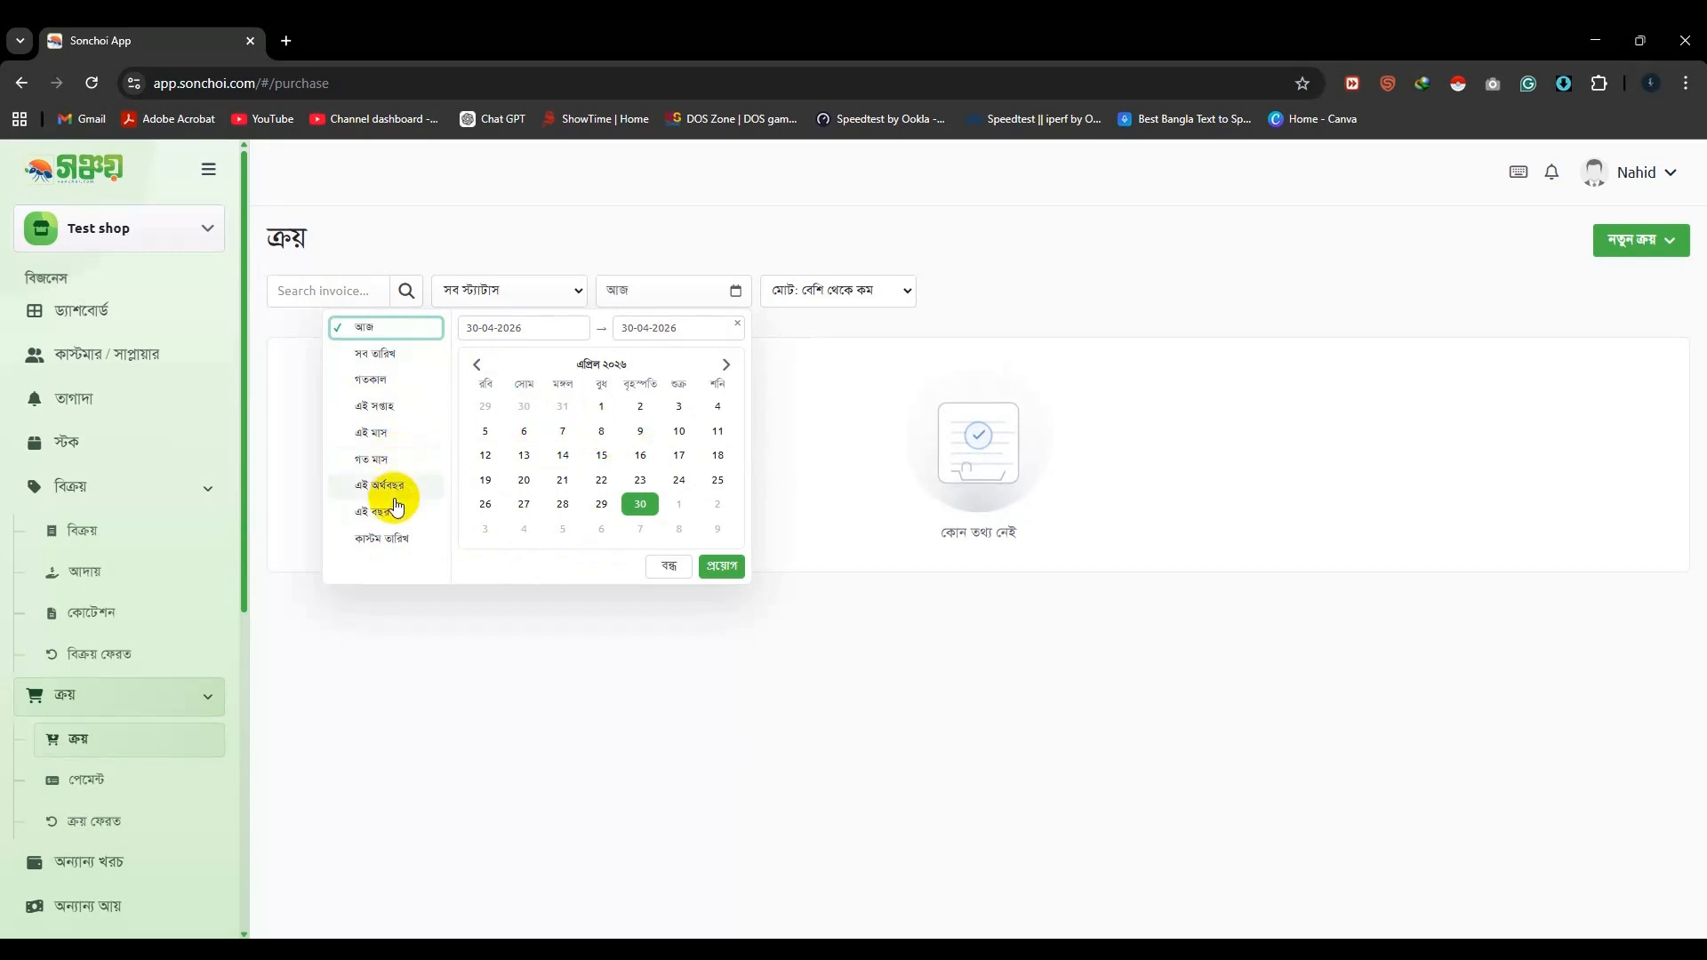
{"action": "left_click", "coordinate": [373, 432]}
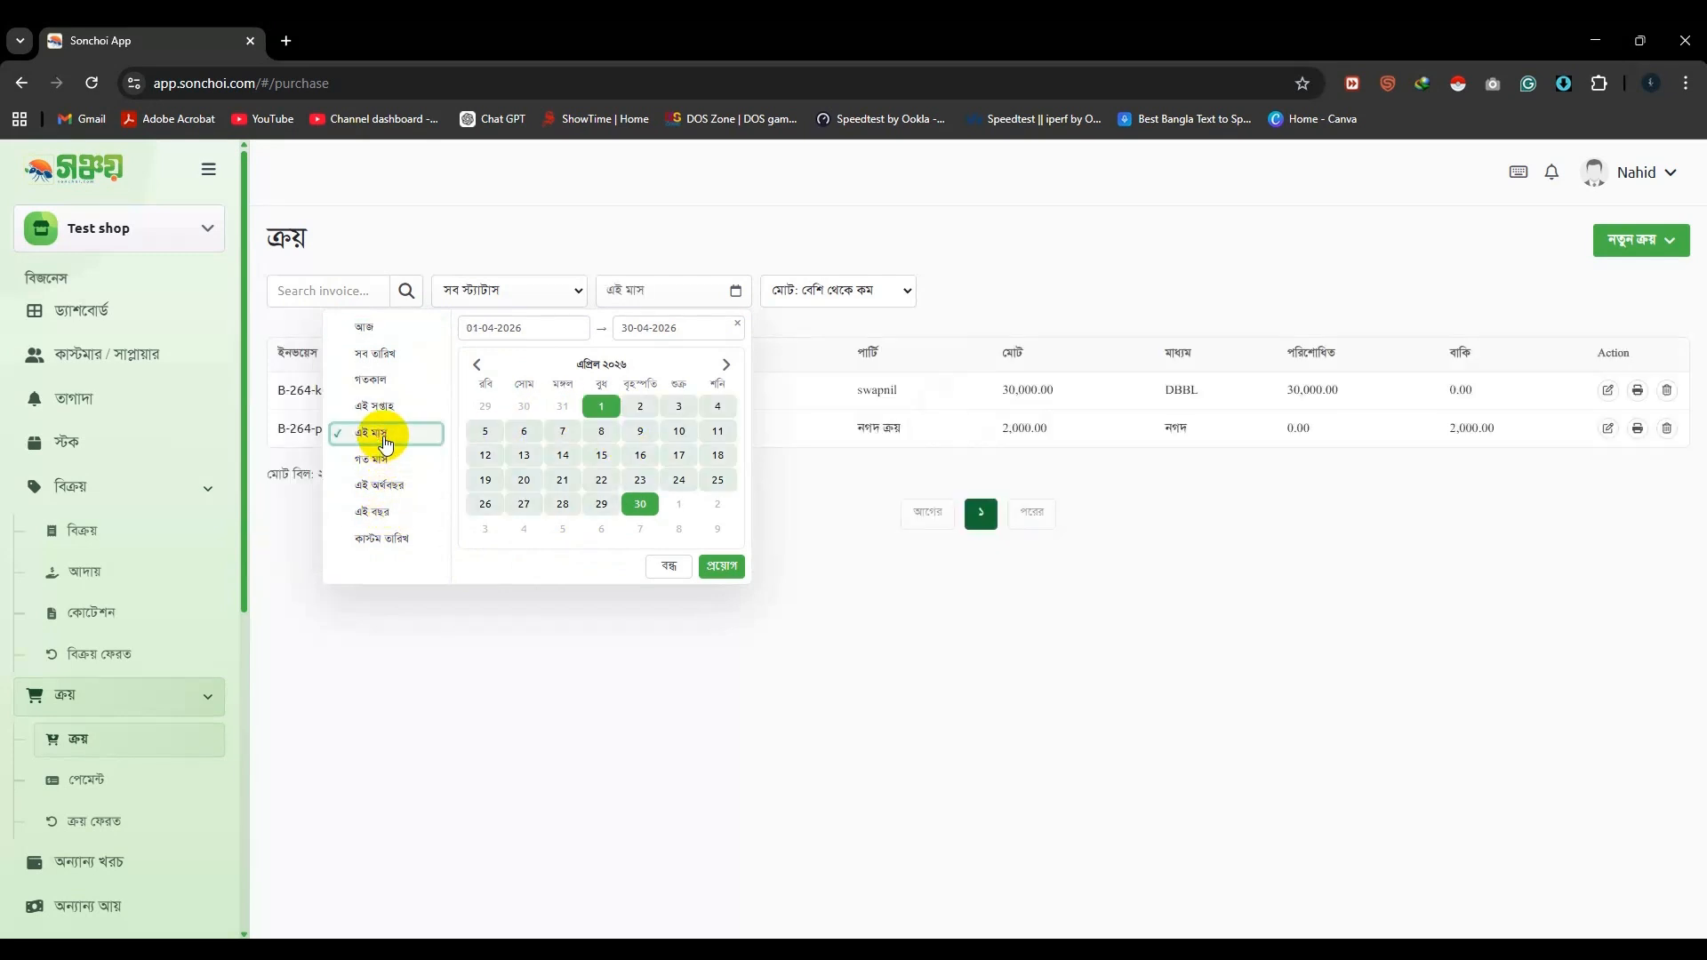
{"action": "left_click", "coordinate": [722, 565]}
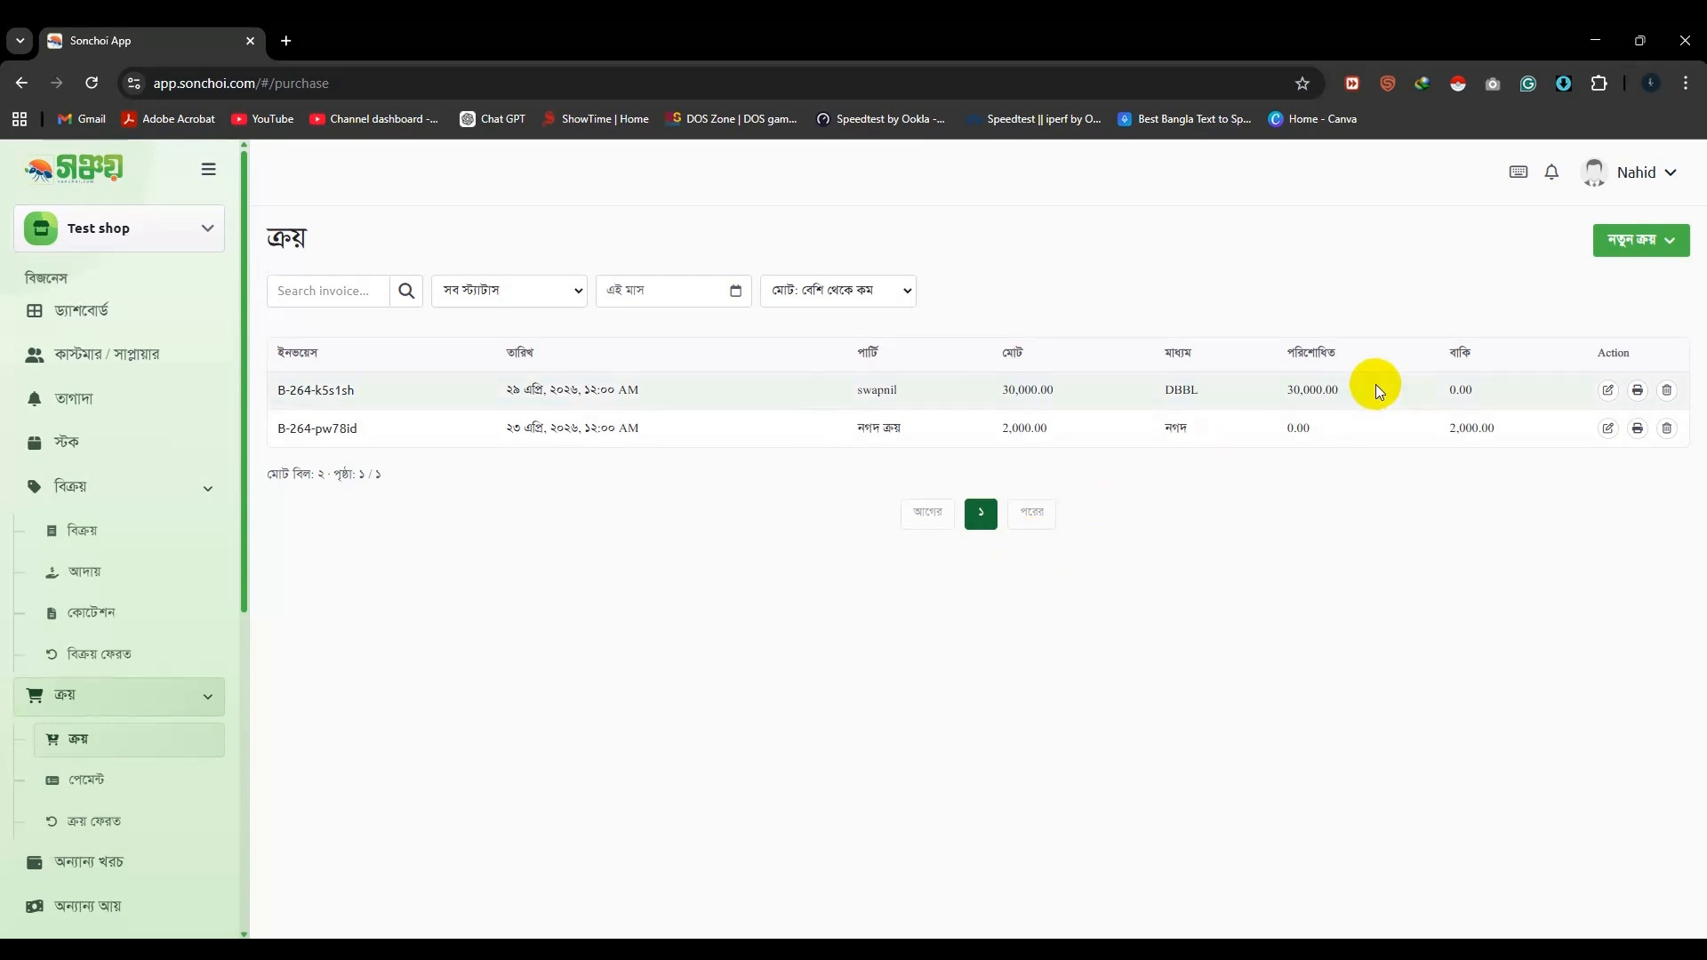
{"action": "left_click", "coordinate": [1638, 238]}
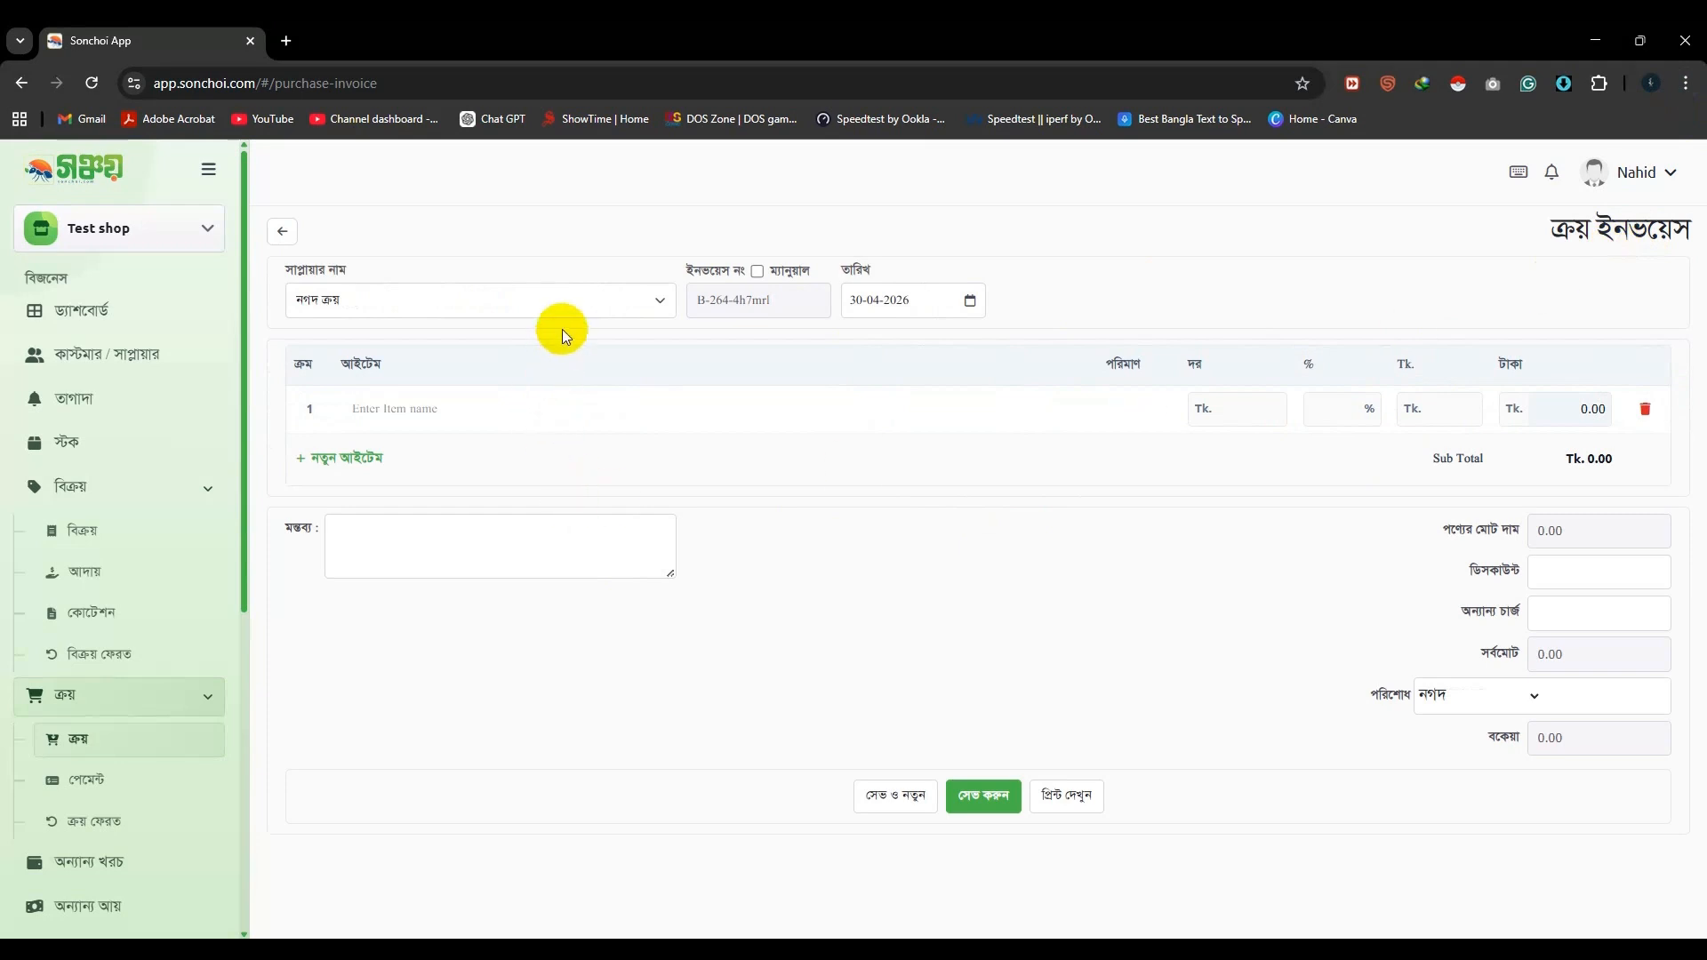
- Try manual invoice numbering on the purchase invoice and look at the calendar for its date
{"action": "left_click", "coordinate": [319, 268]}
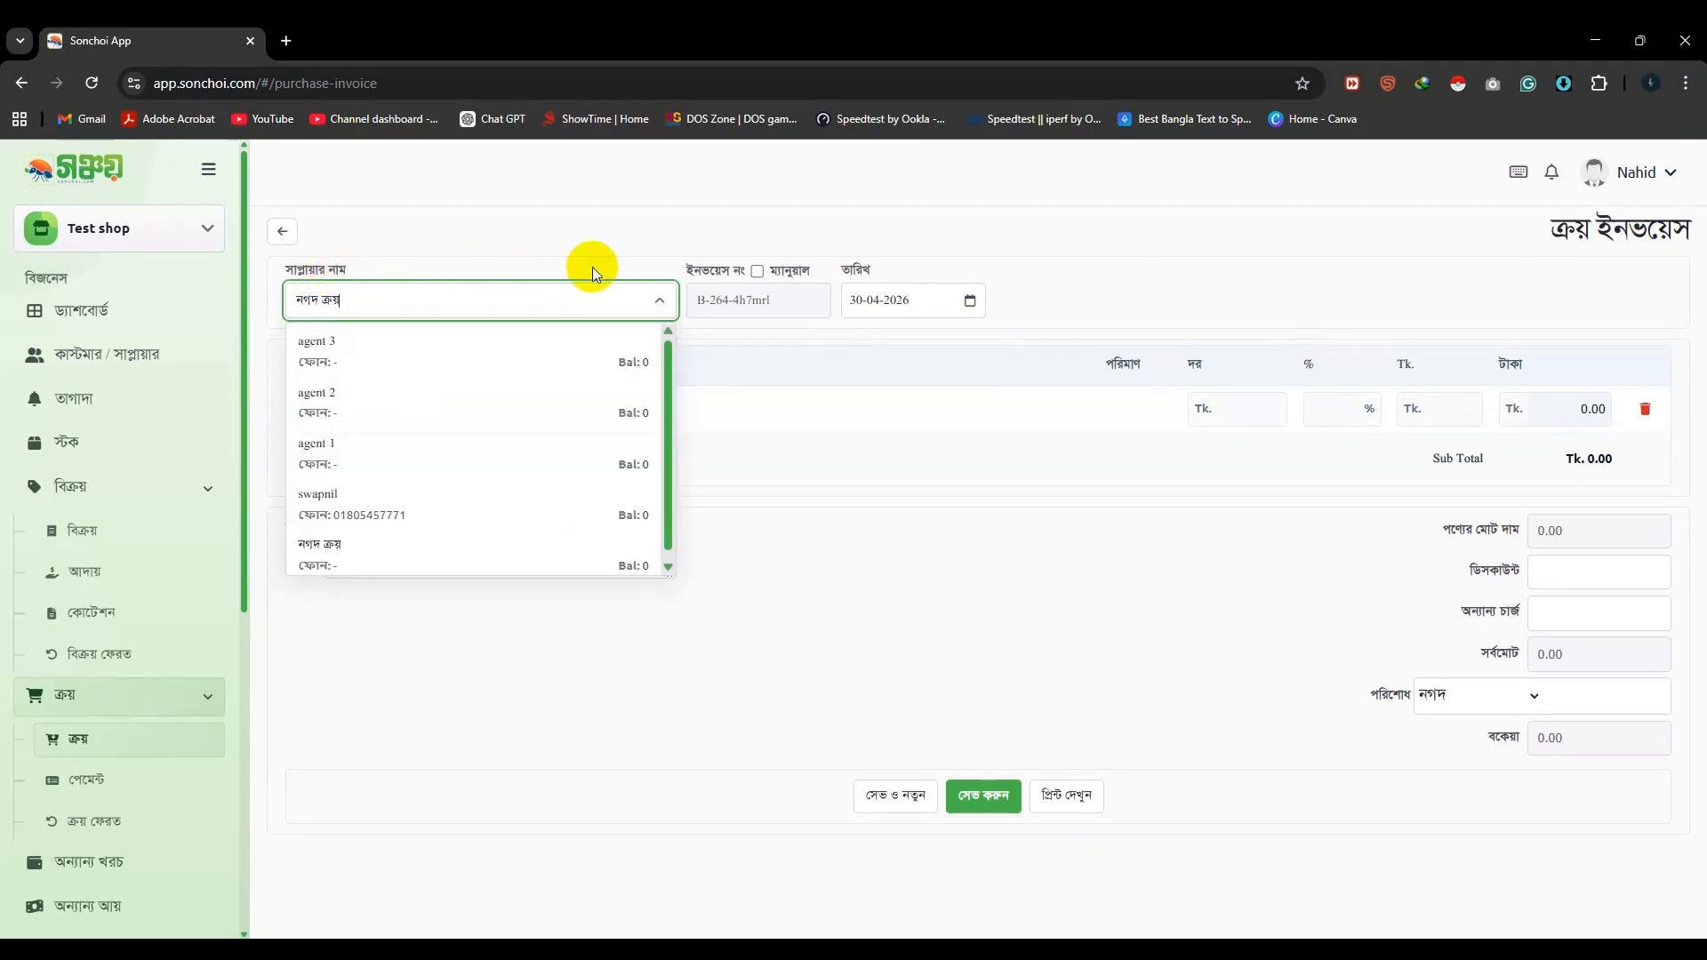
{"action": "left_click", "coordinate": [757, 271]}
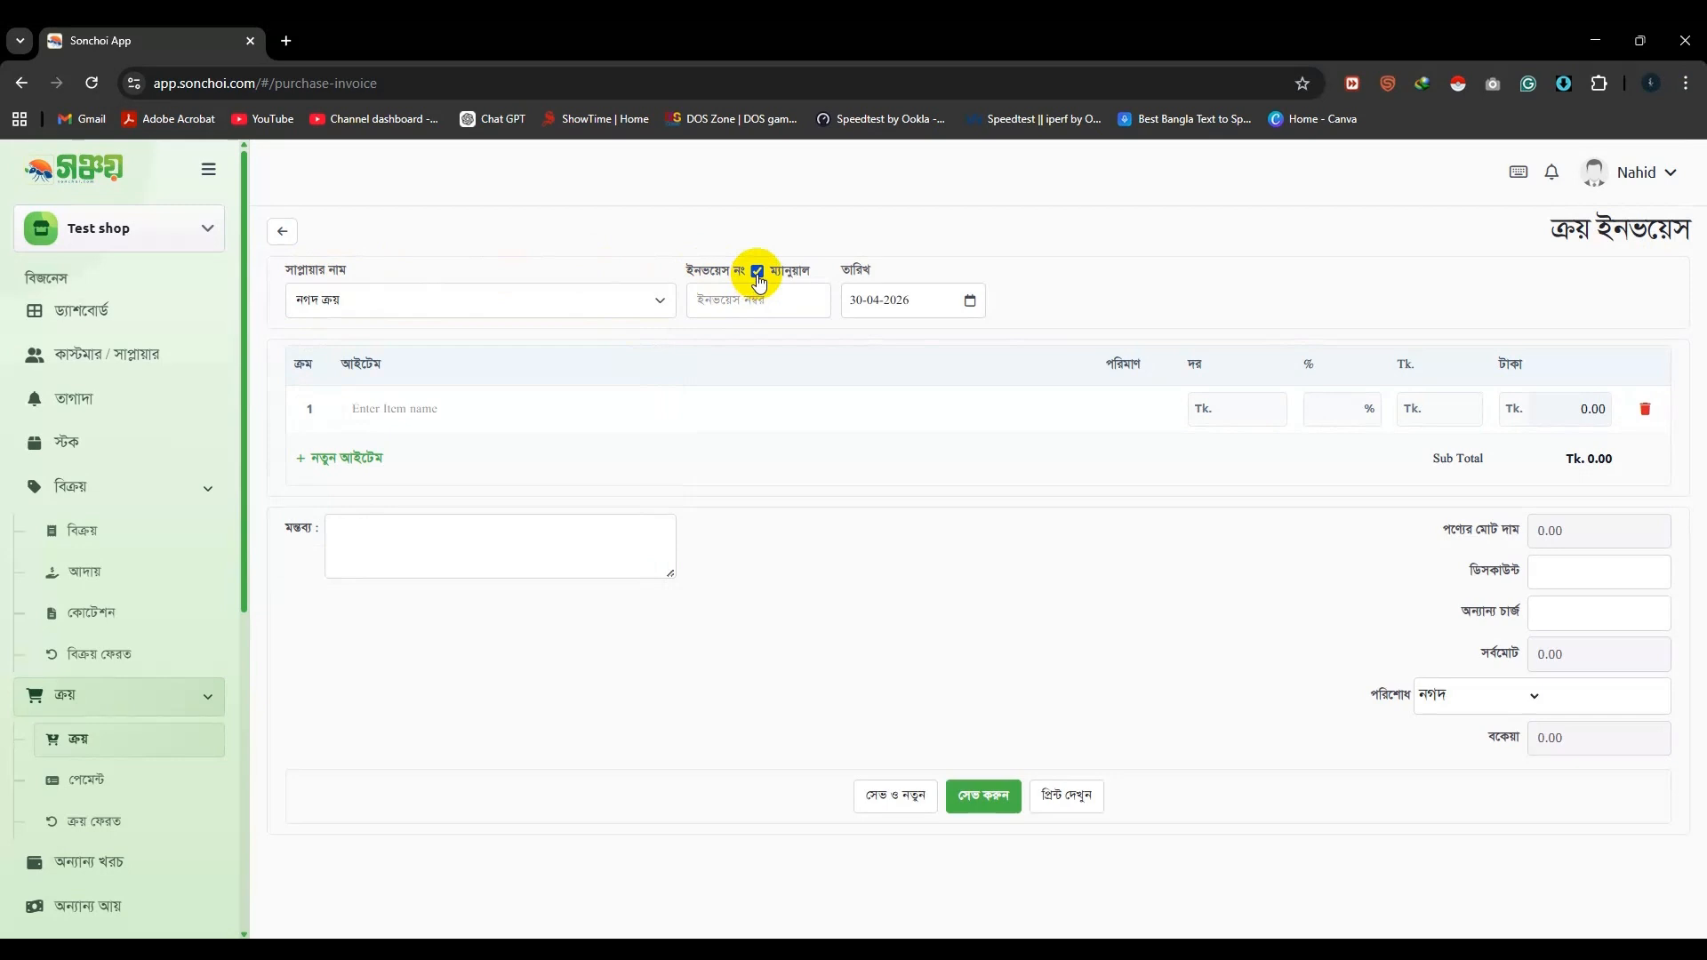
{"action": "left_click", "coordinate": [754, 303]}
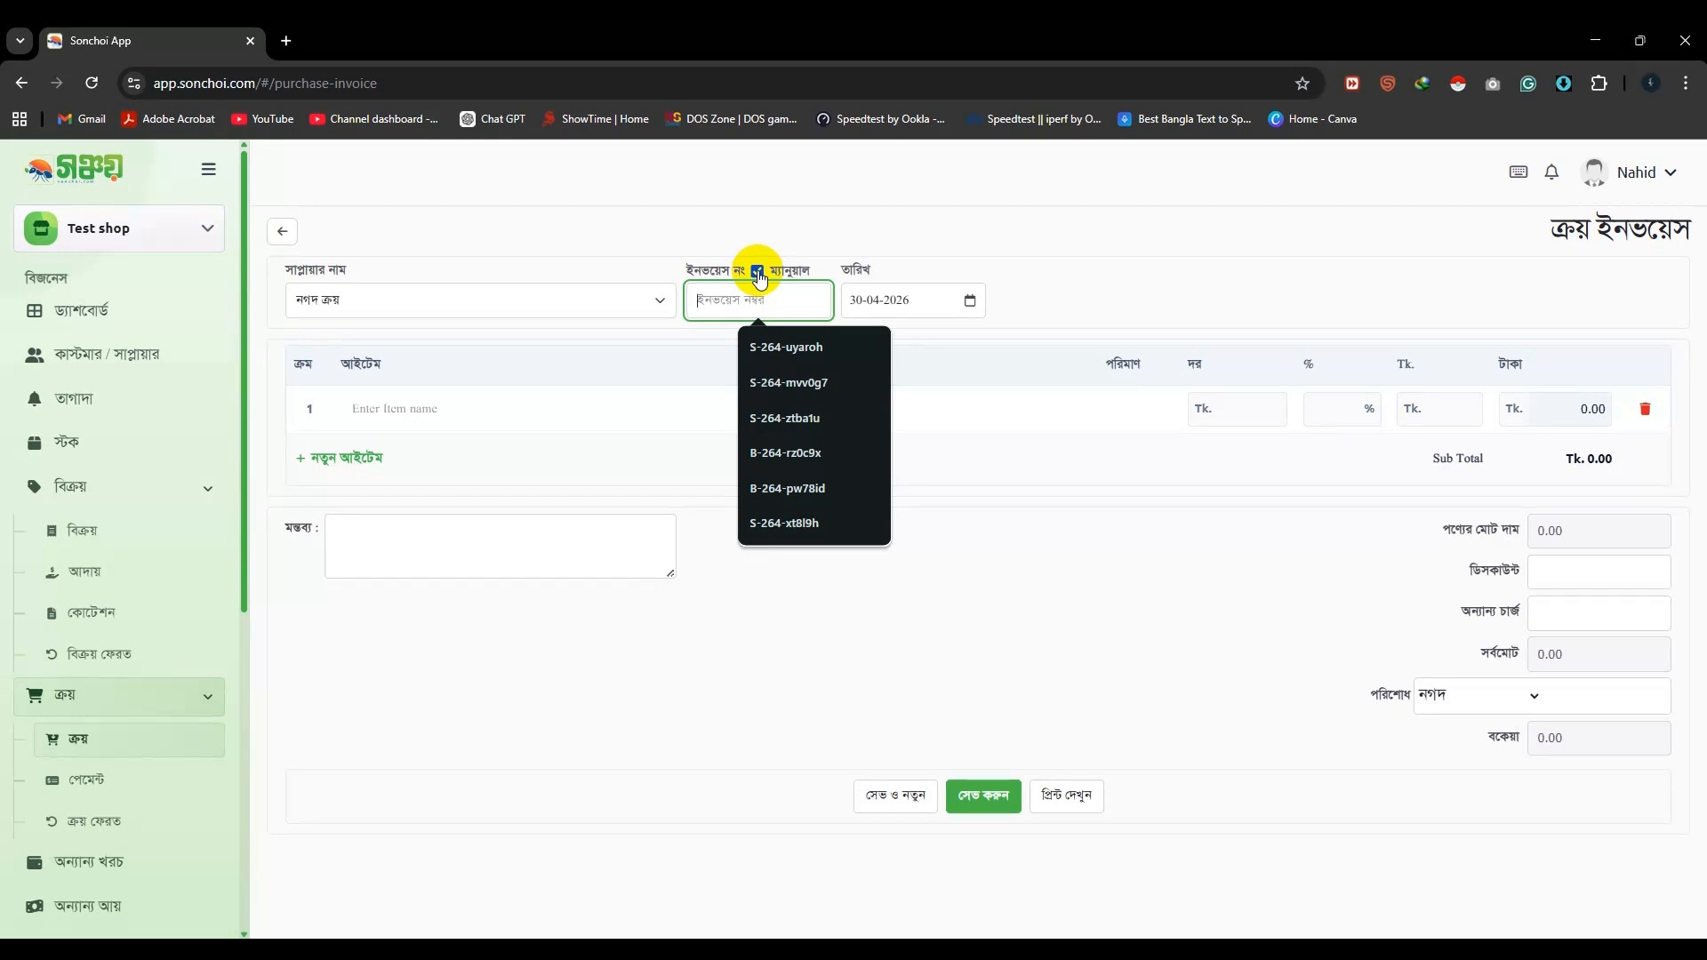
{"action": "left_click", "coordinate": [757, 272]}
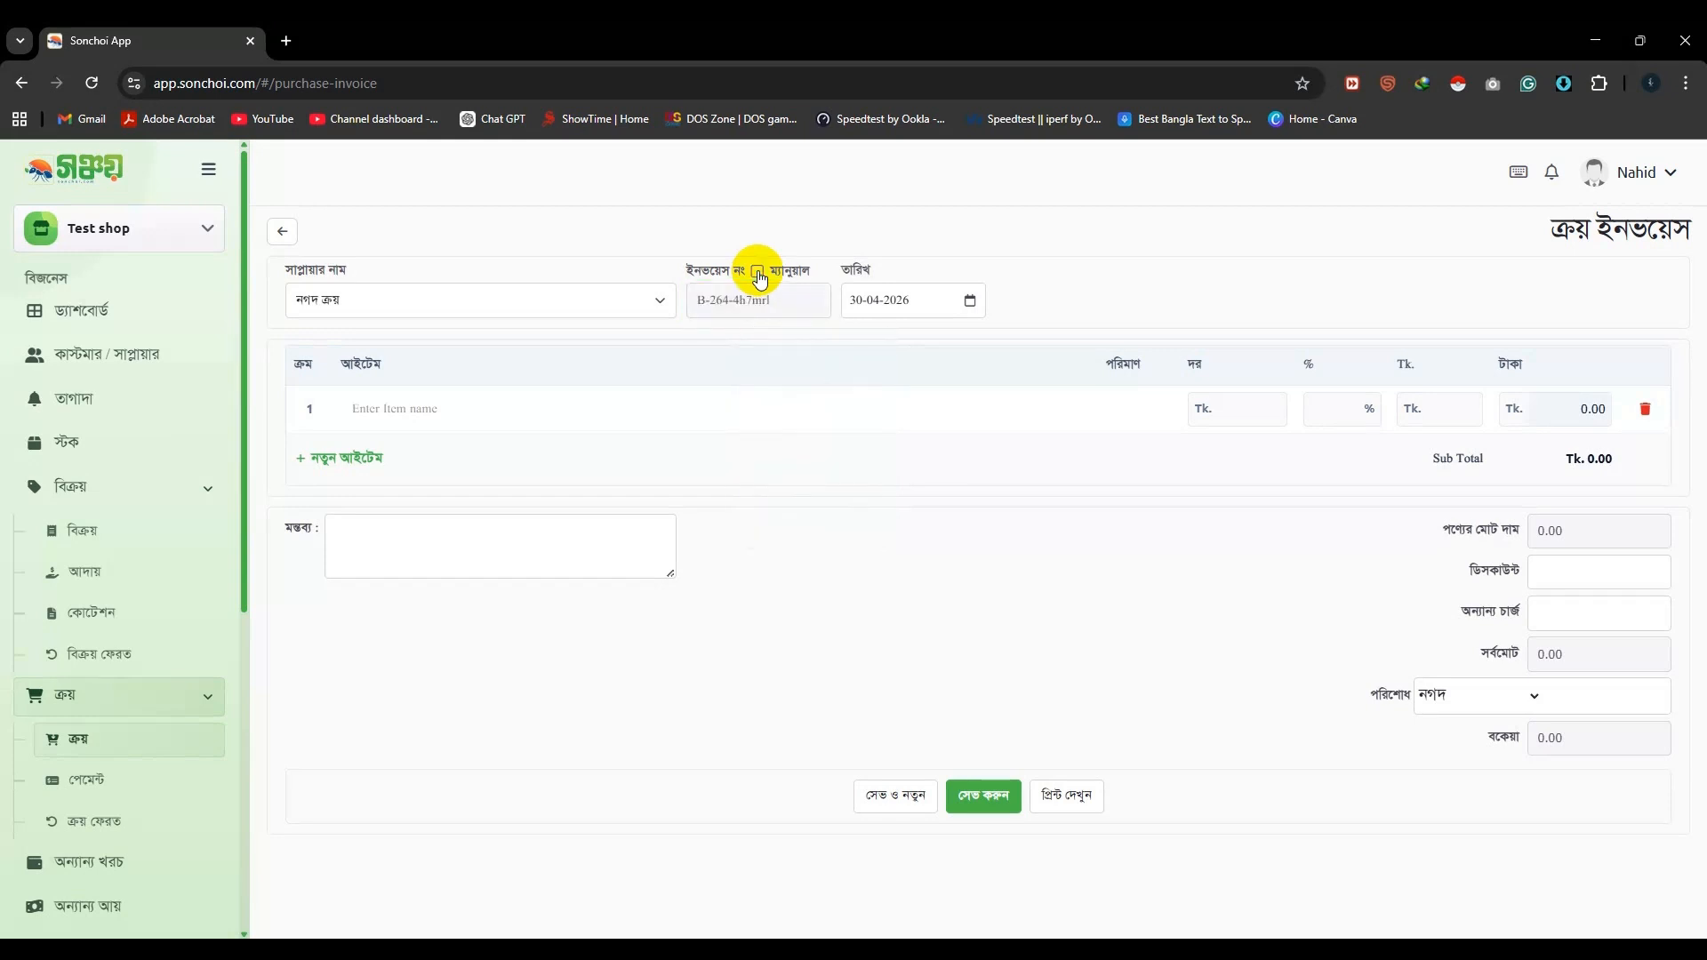
{"action": "left_click", "coordinate": [972, 306]}
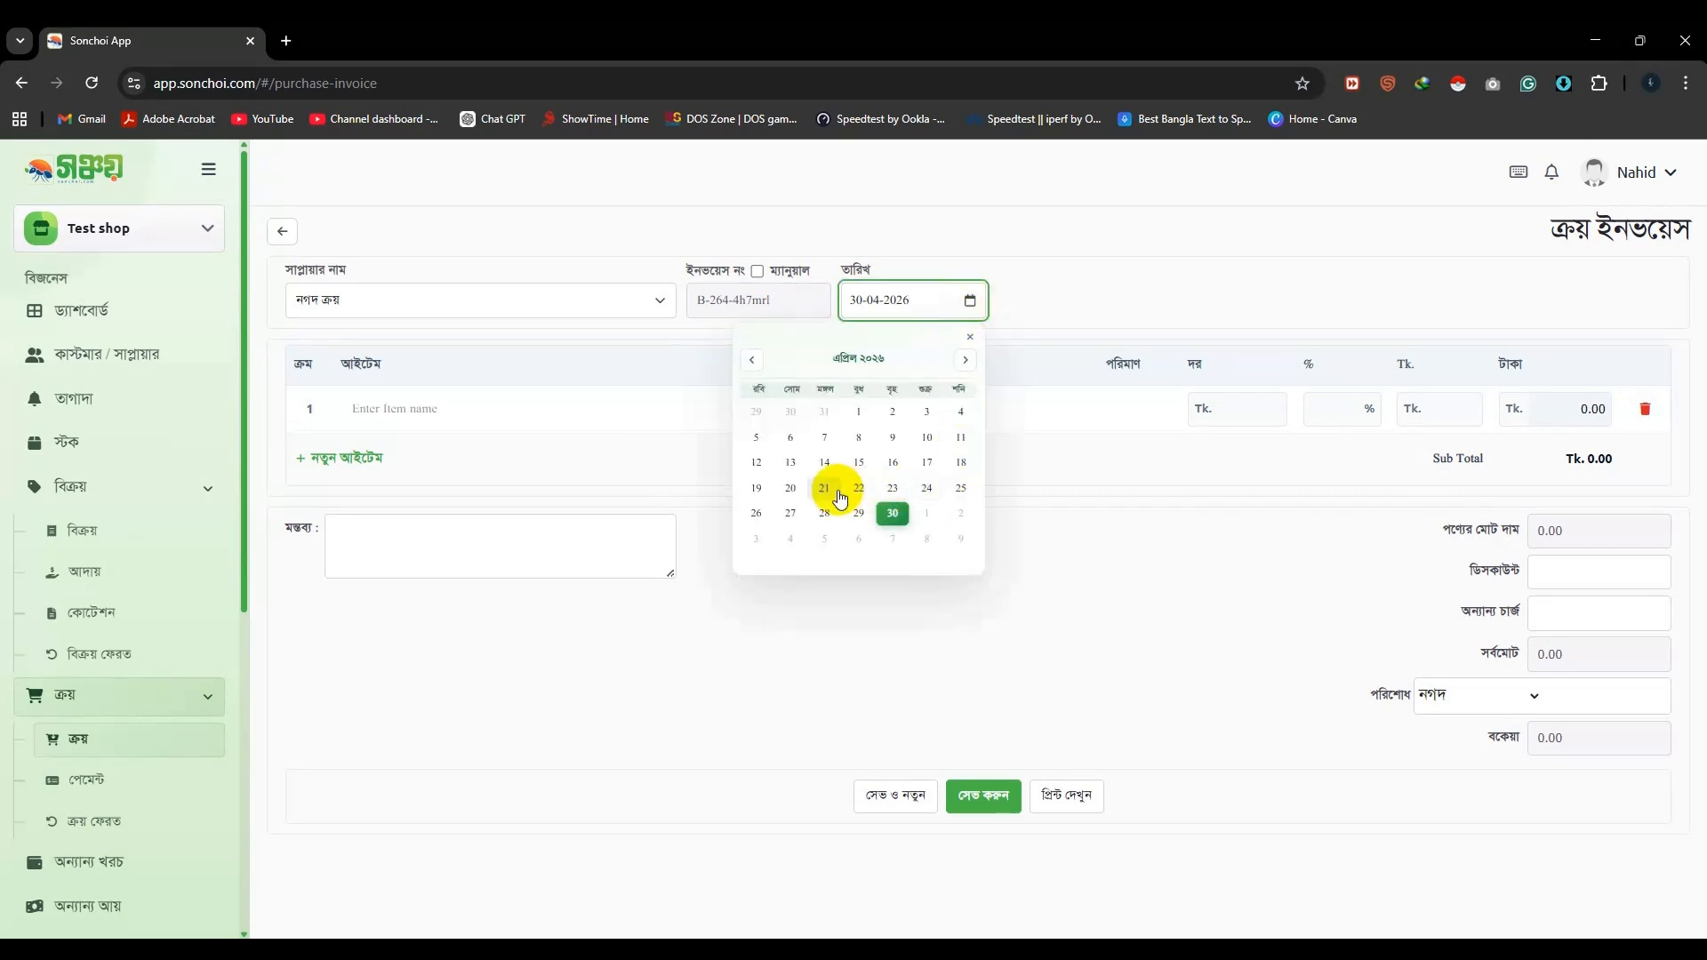
{"action": "left_click", "coordinate": [1122, 219]}
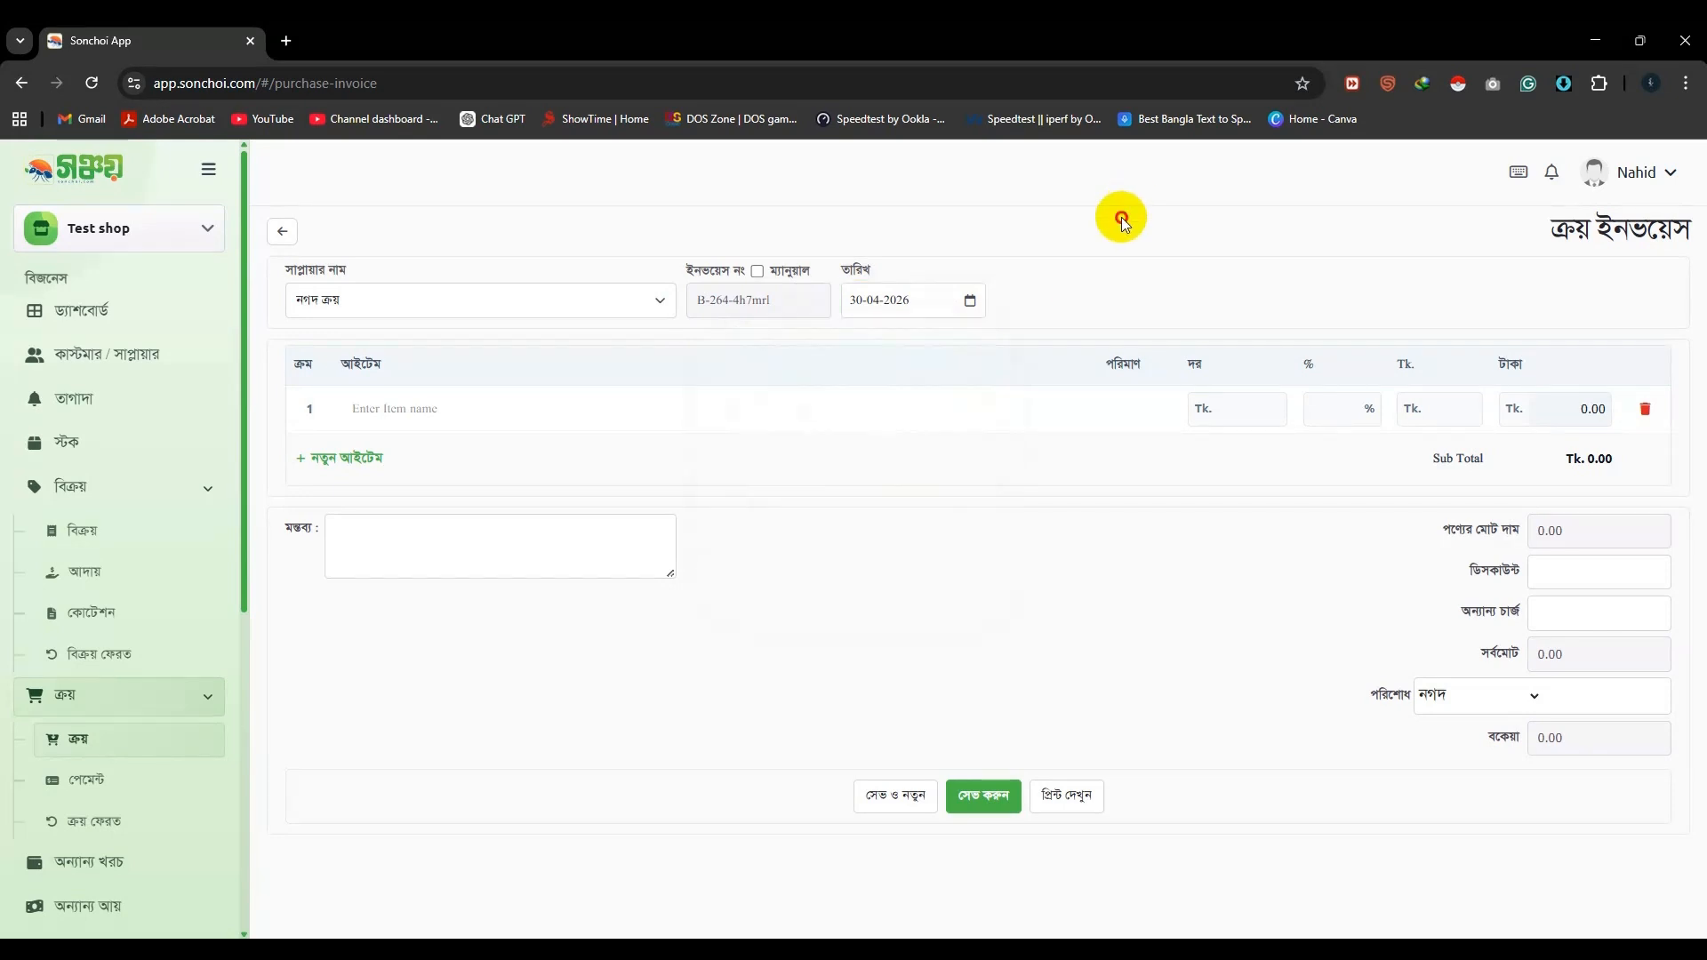
- Choose the supplier that has a phone number on record and add pran drinking water 0.5 ltr as the first item
{"action": "left_click", "coordinate": [392, 296]}
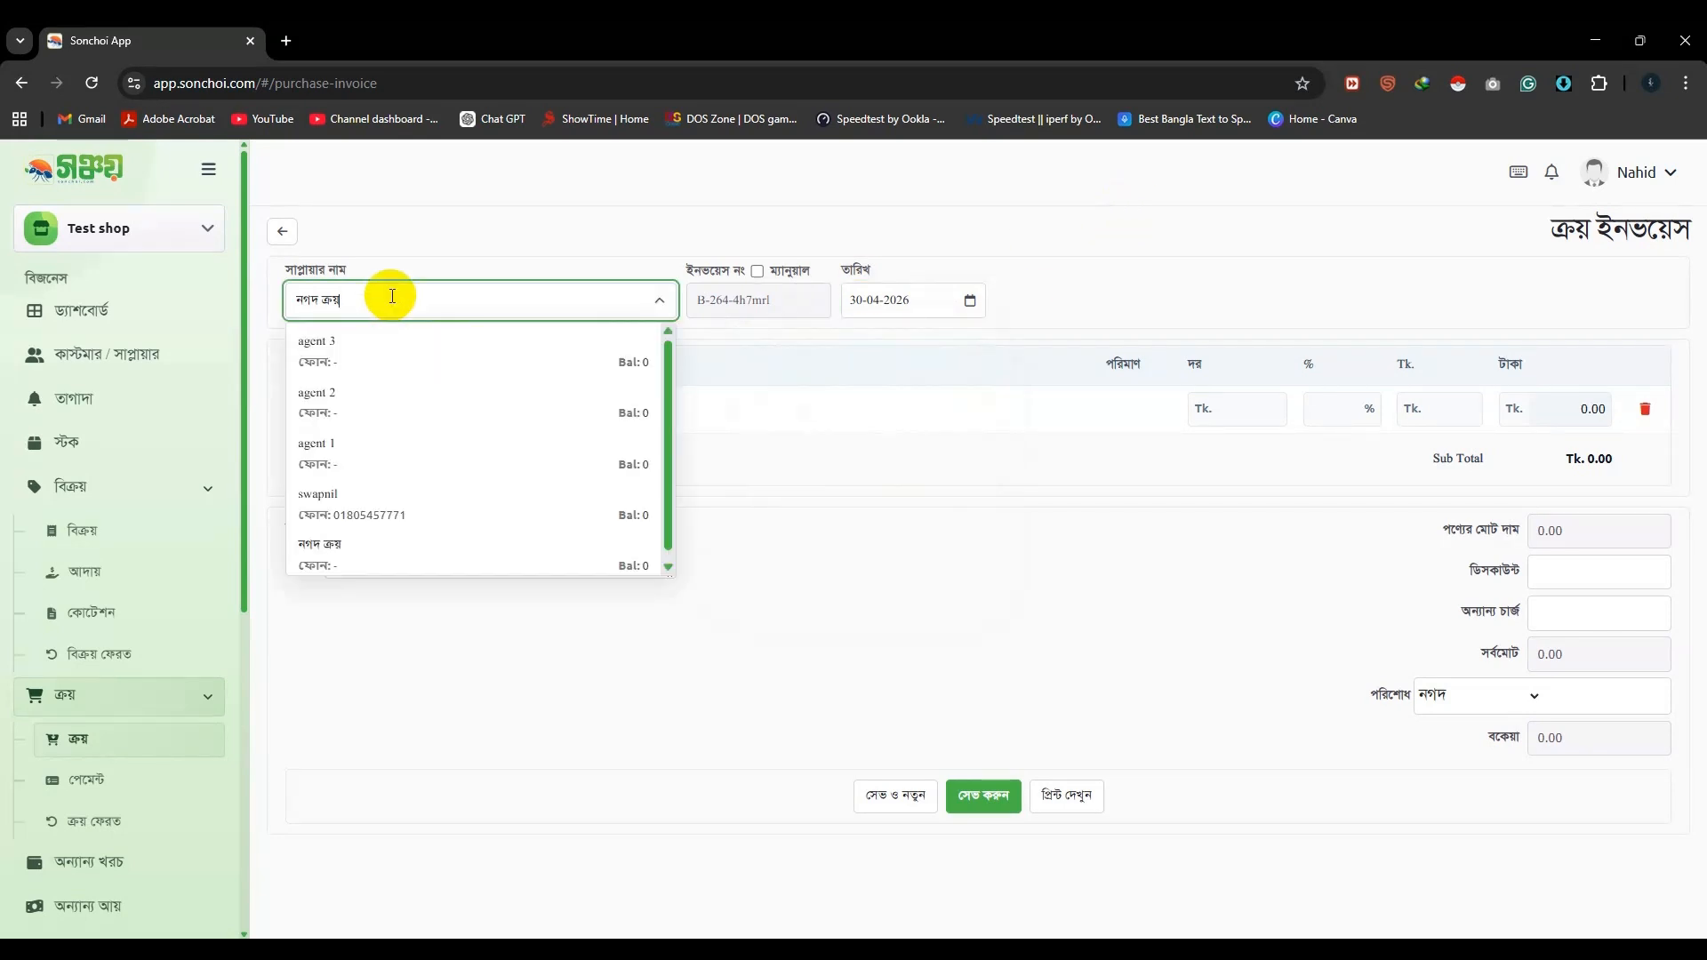
{"action": "left_click", "coordinate": [409, 505]}
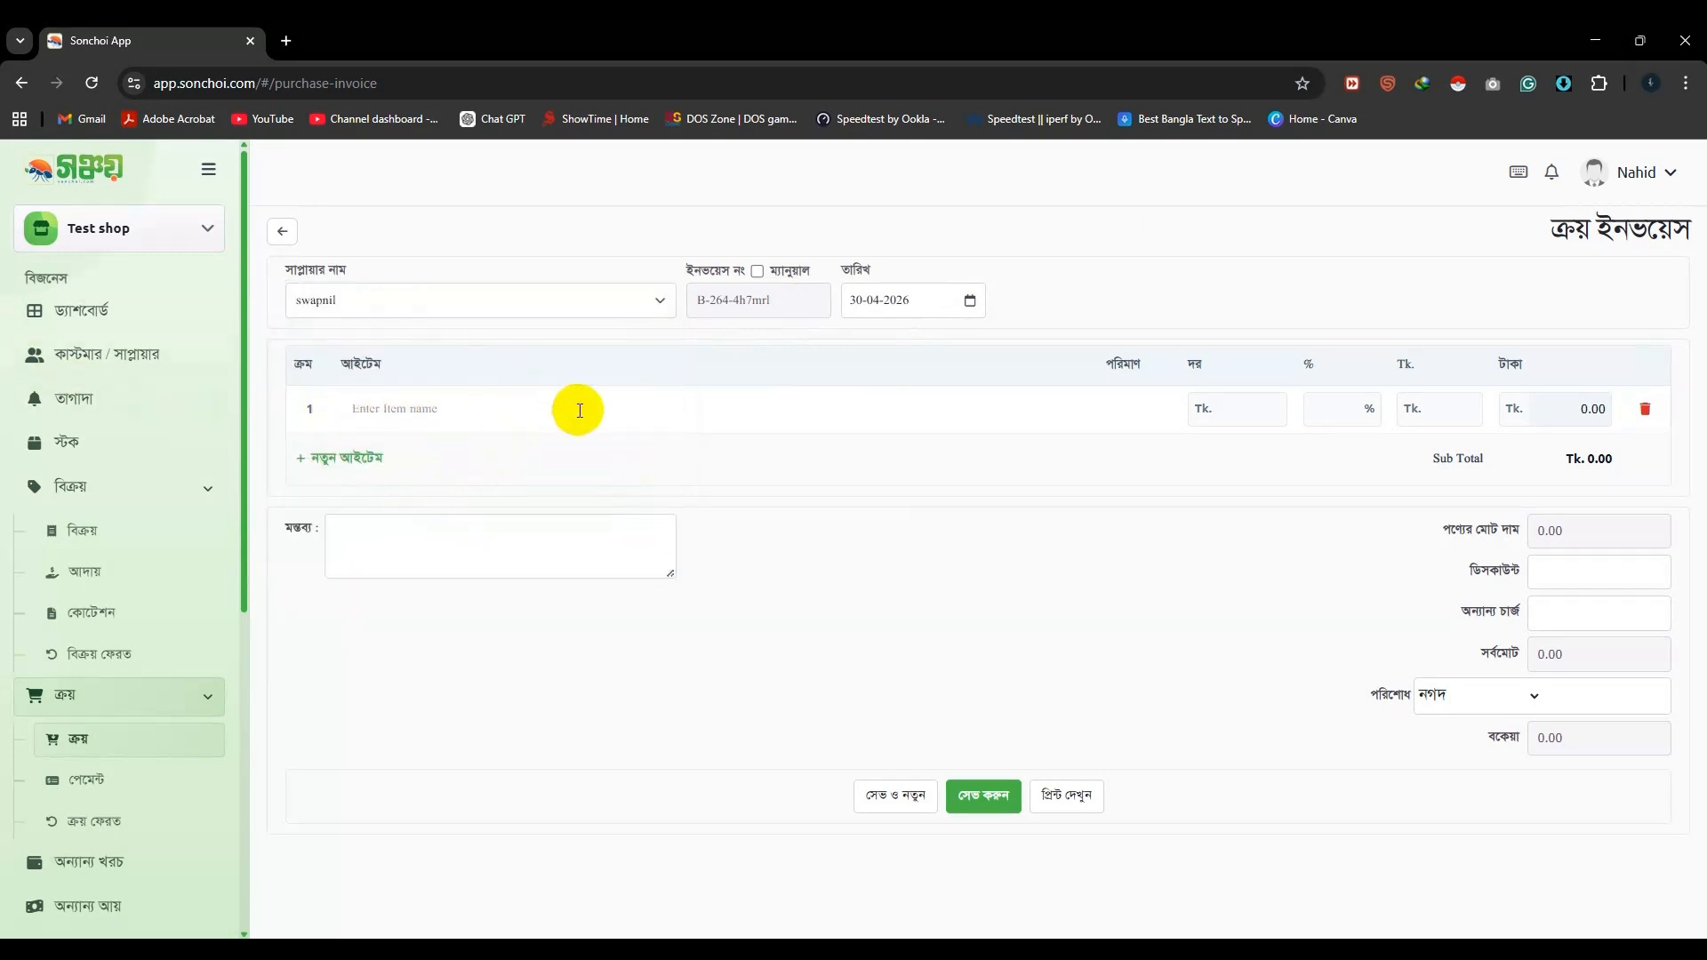
{"action": "left_click", "coordinate": [580, 409]}
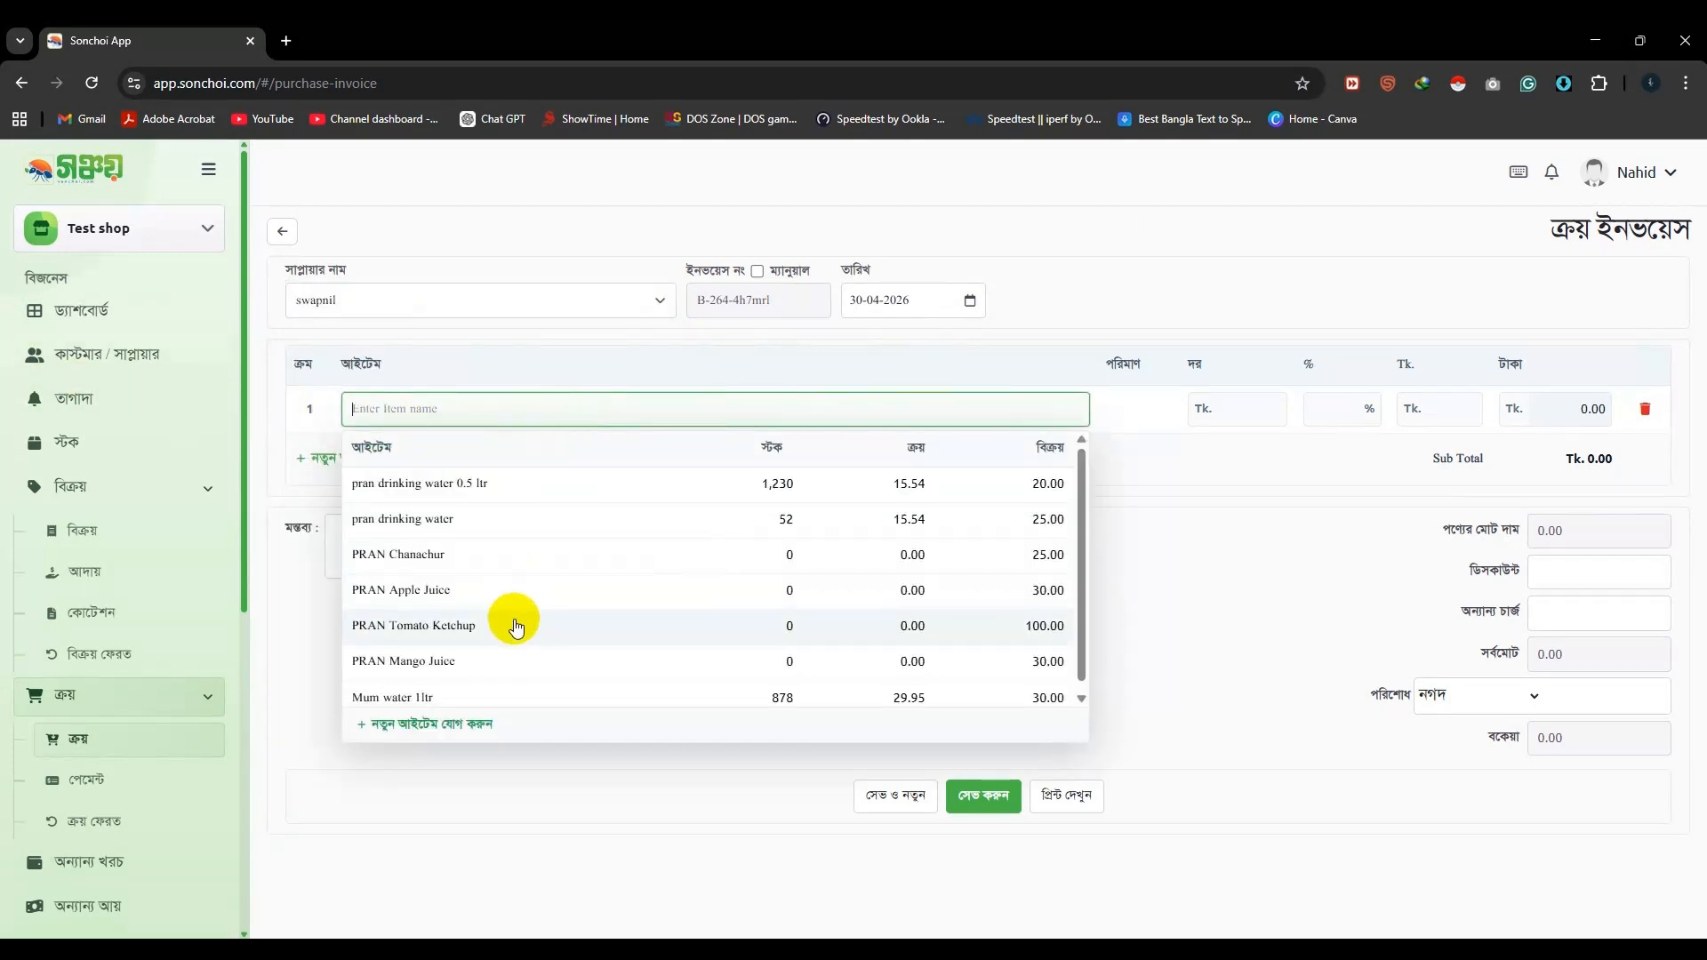
{"action": "left_click", "coordinate": [485, 492]}
- Add pran drinking water, PRAN Chanachur and PRAN Apple Juice as items 2 to 4 of the invoice
{"action": "left_click", "coordinate": [331, 452]}
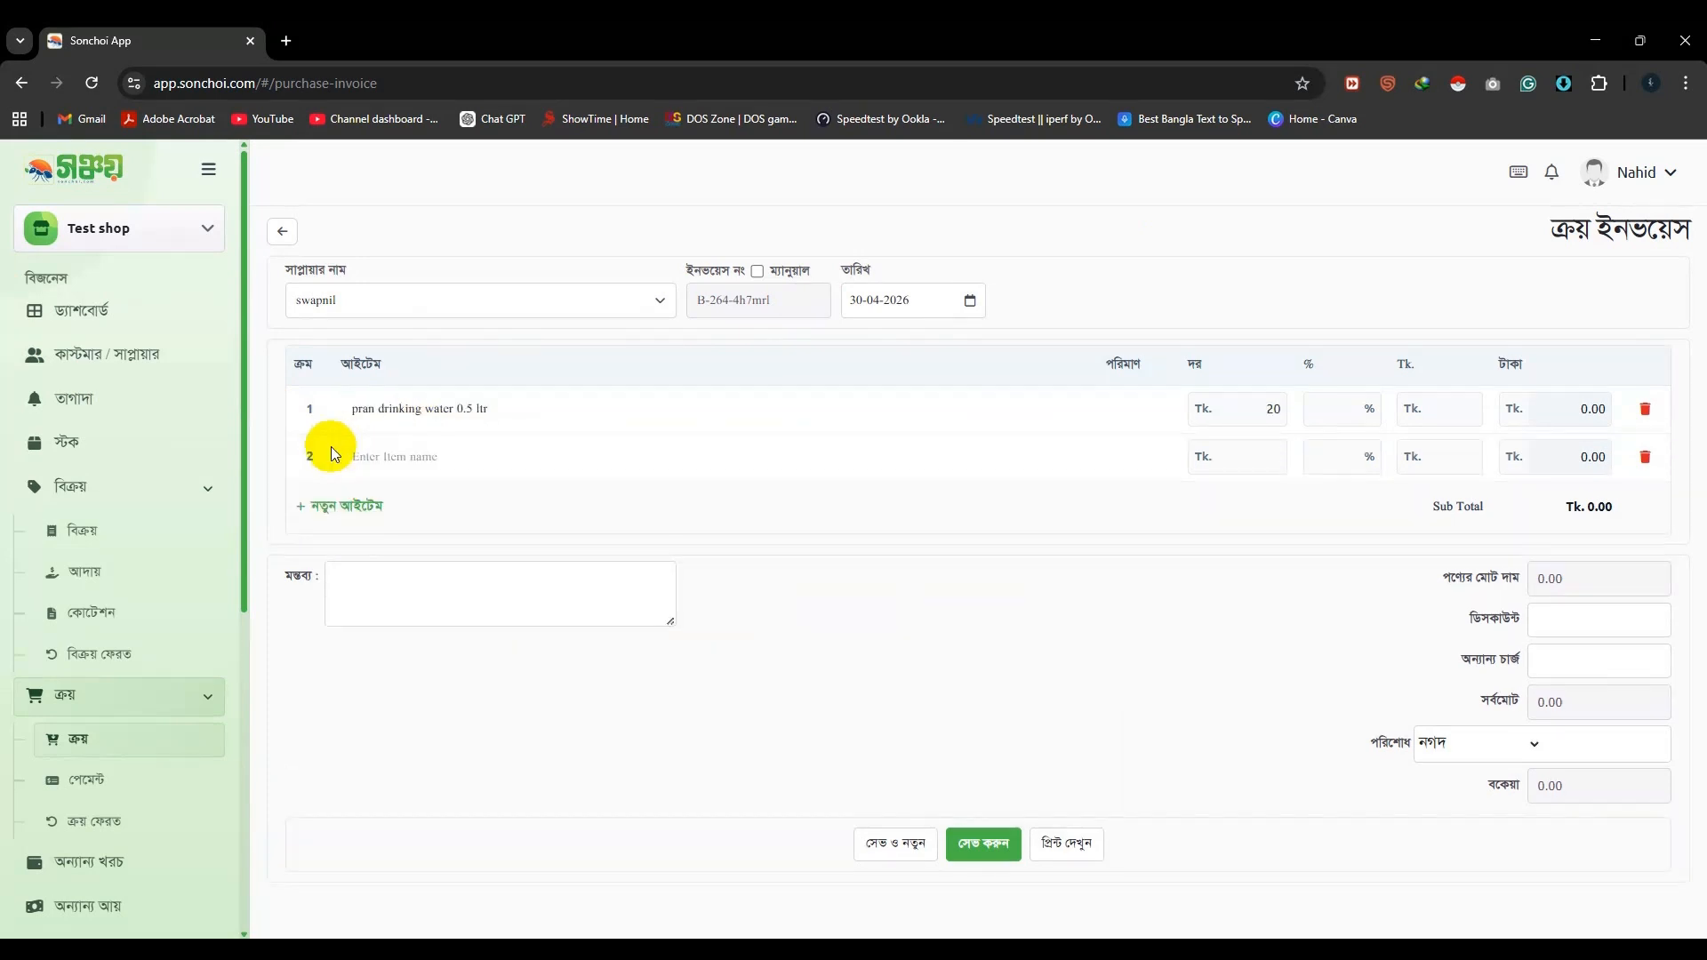
{"action": "left_click", "coordinate": [439, 457]}
{"action": "left_click", "coordinate": [640, 565]}
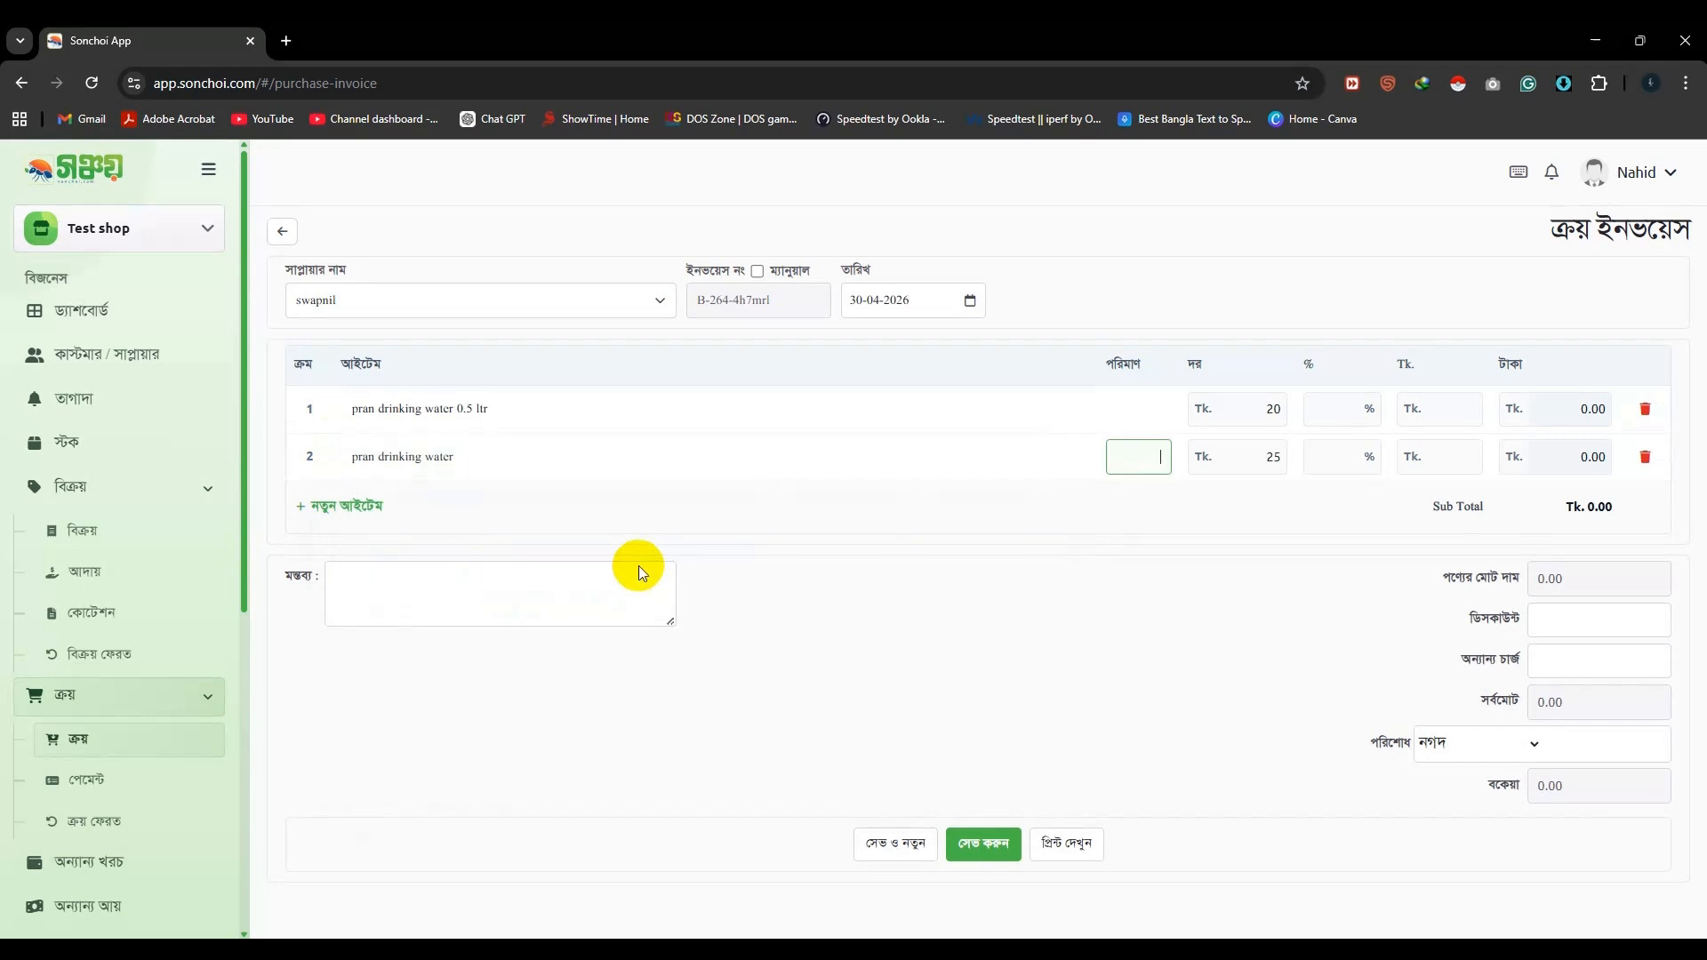
{"action": "left_click", "coordinate": [349, 505]}
{"action": "left_click", "coordinate": [530, 504]}
{"action": "left_click", "coordinate": [435, 583]}
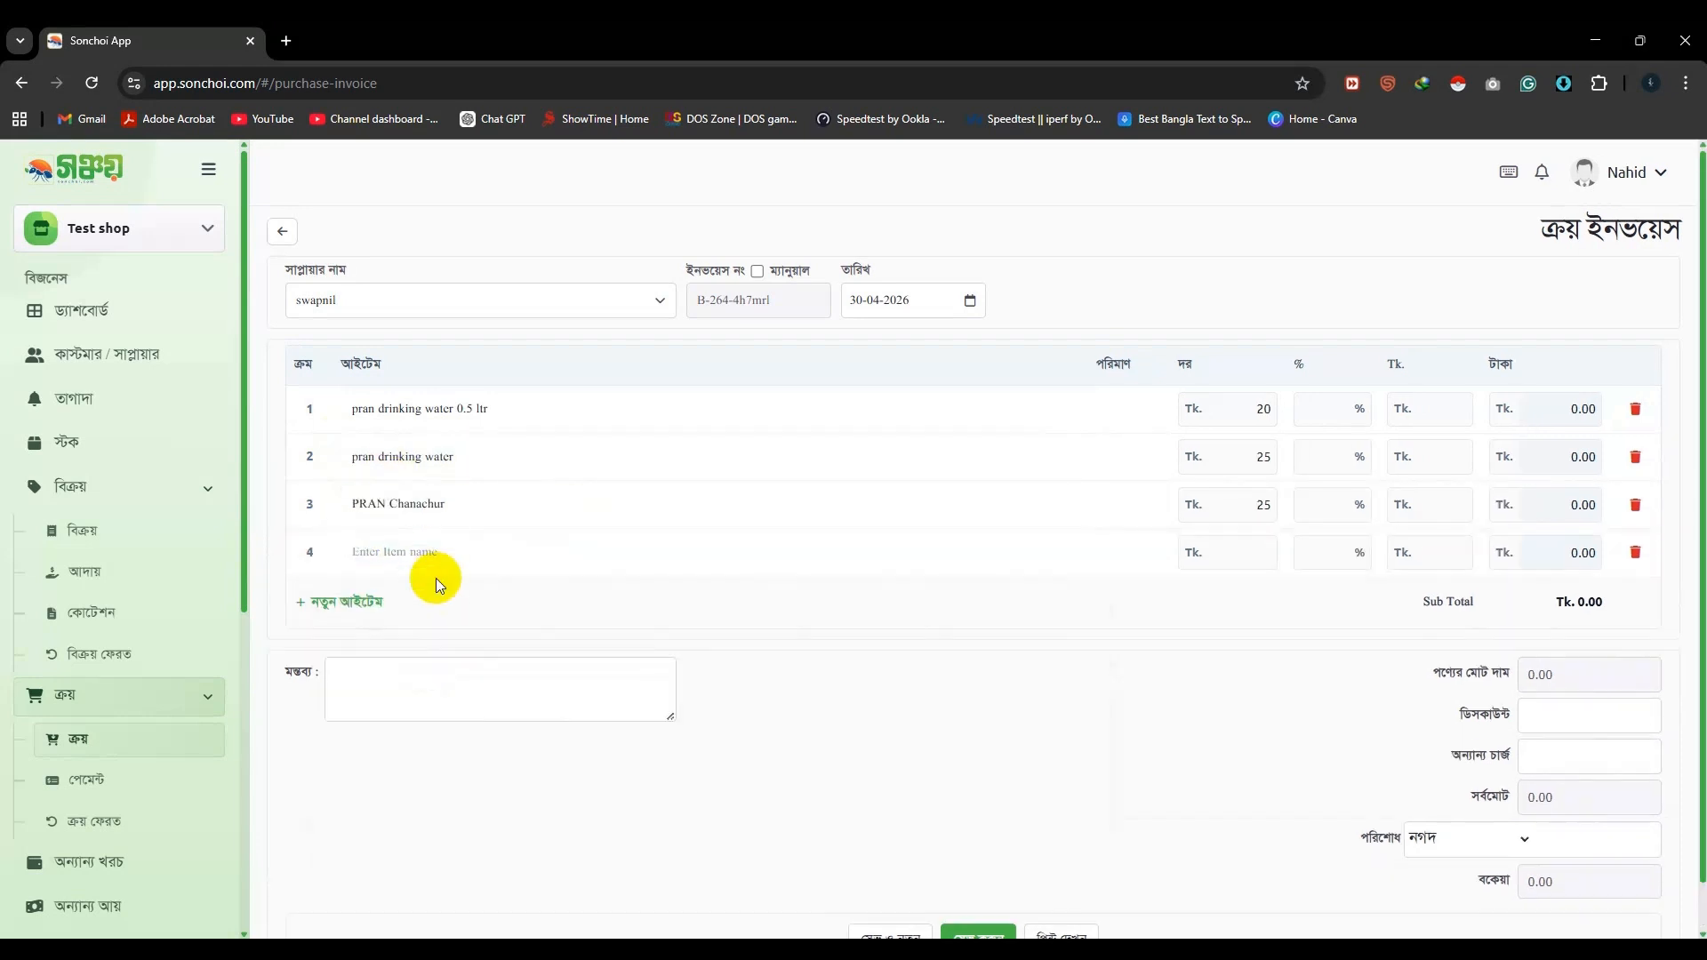
{"action": "left_click", "coordinate": [436, 558]}
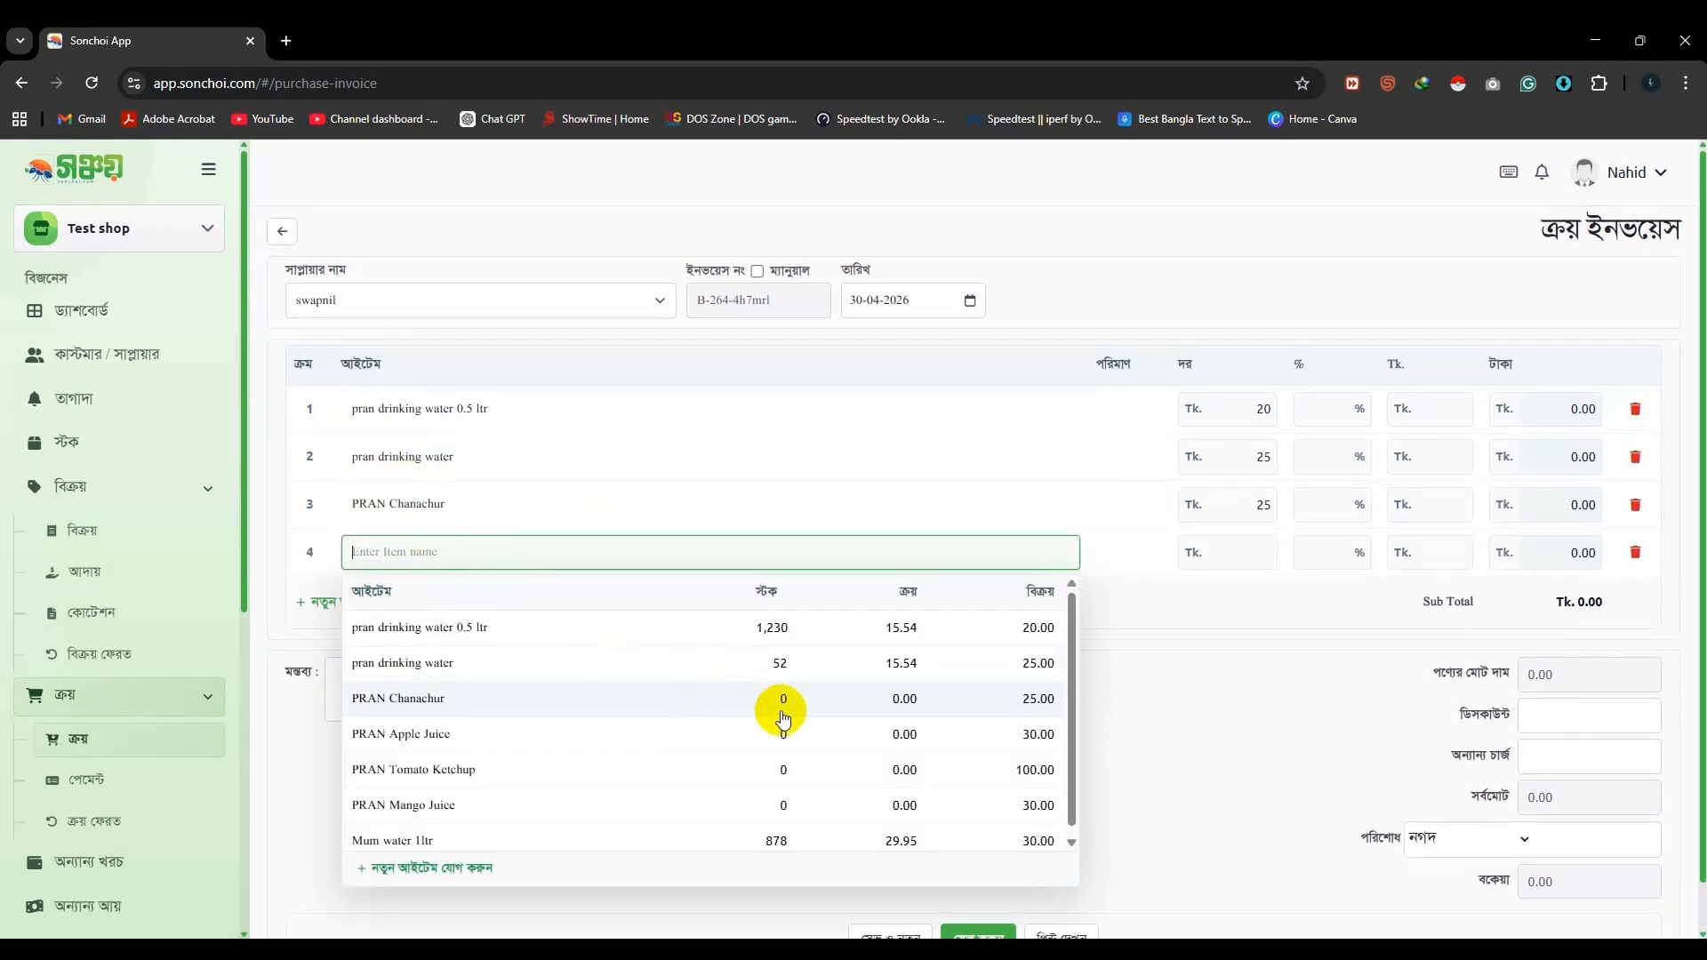
{"action": "left_click", "coordinate": [698, 735]}
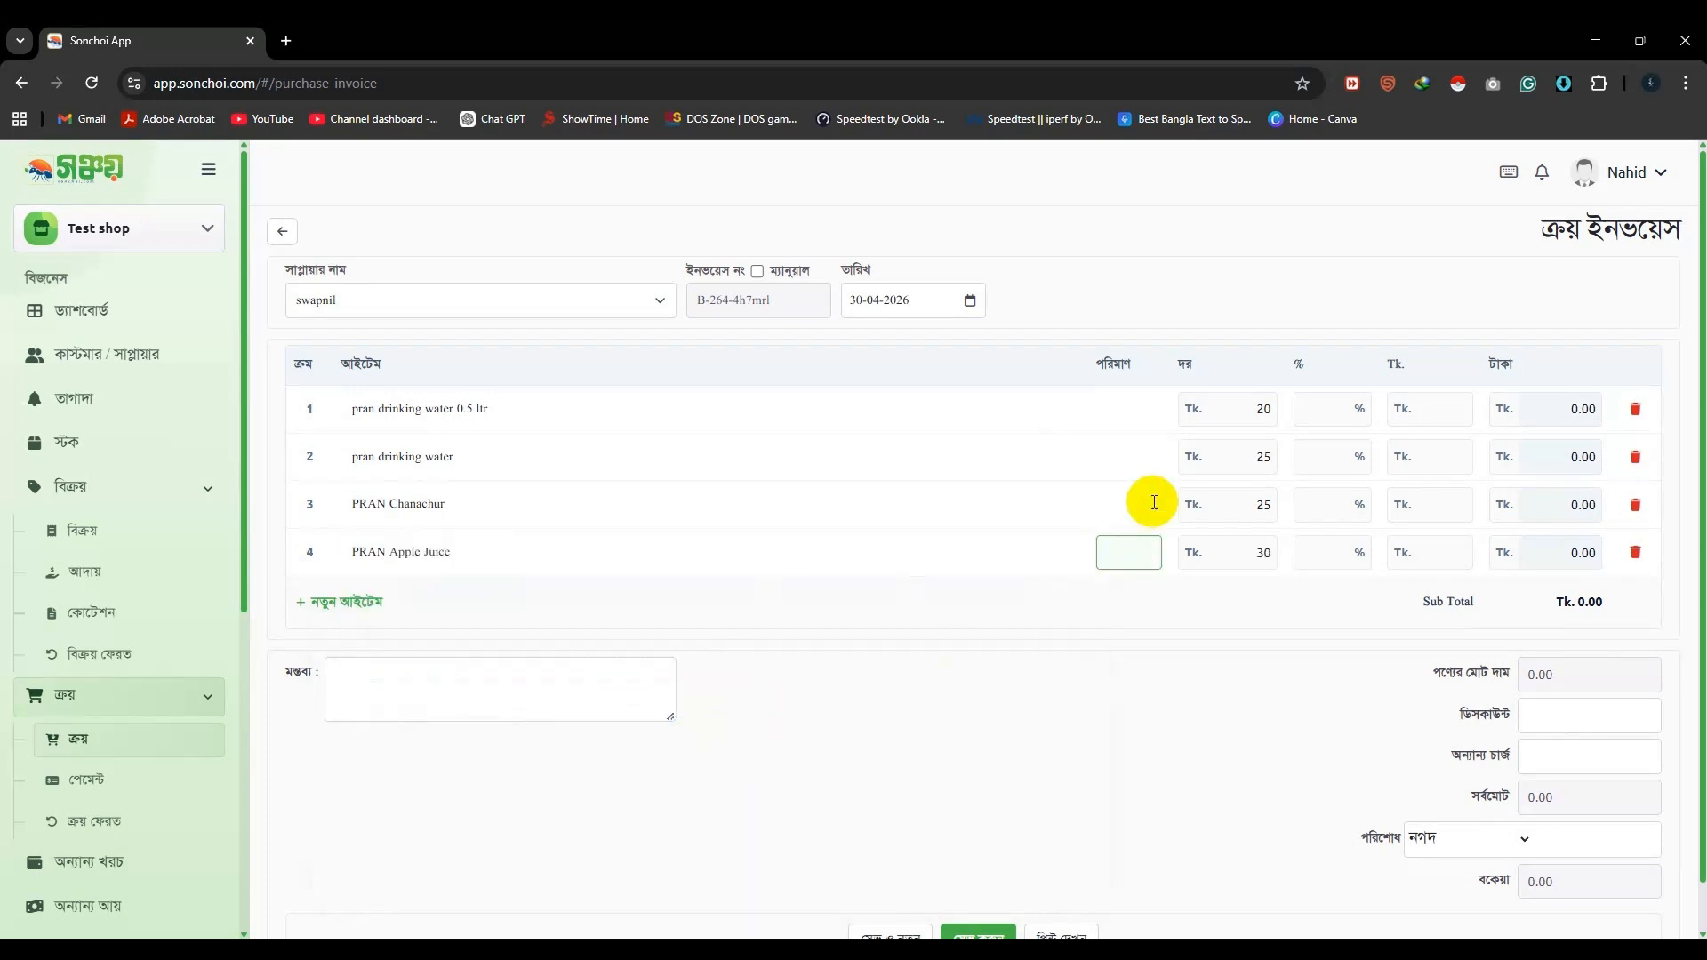
{"action": "left_click", "coordinate": [1207, 367]}
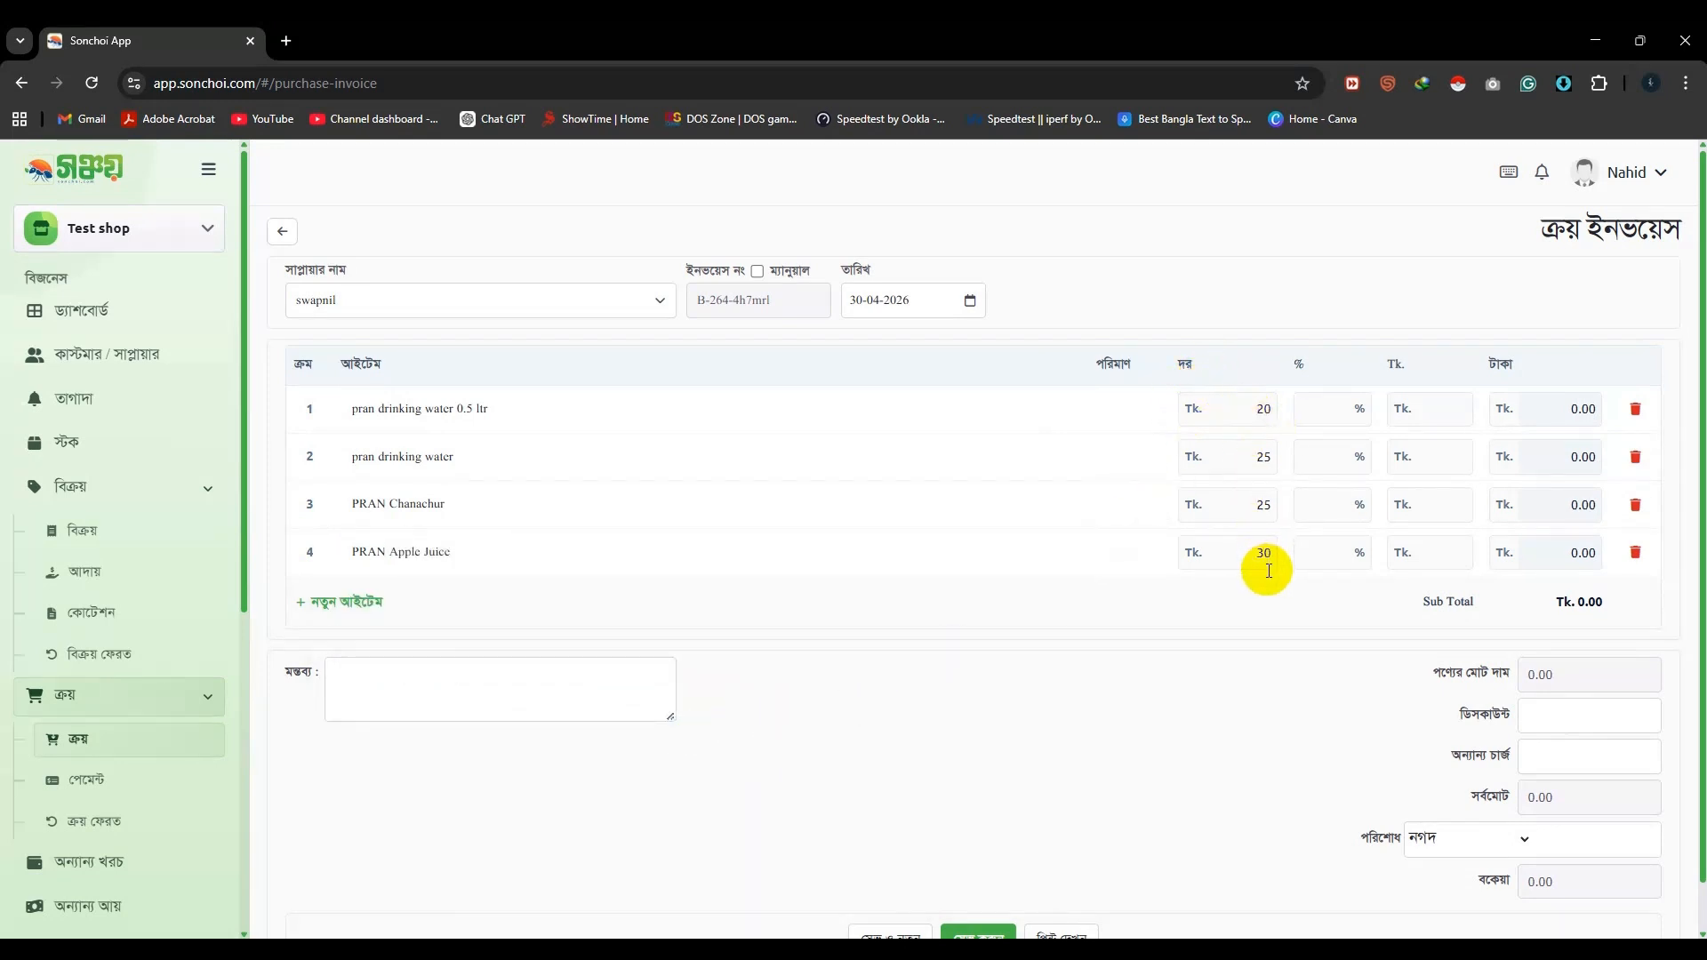
- Try a 5% discount on the PRAN Chanachur line
{"action": "left_click", "coordinate": [1330, 404]}
{"action": "left_click", "coordinate": [1337, 458]}
{"action": "left_click", "coordinate": [1340, 505]}
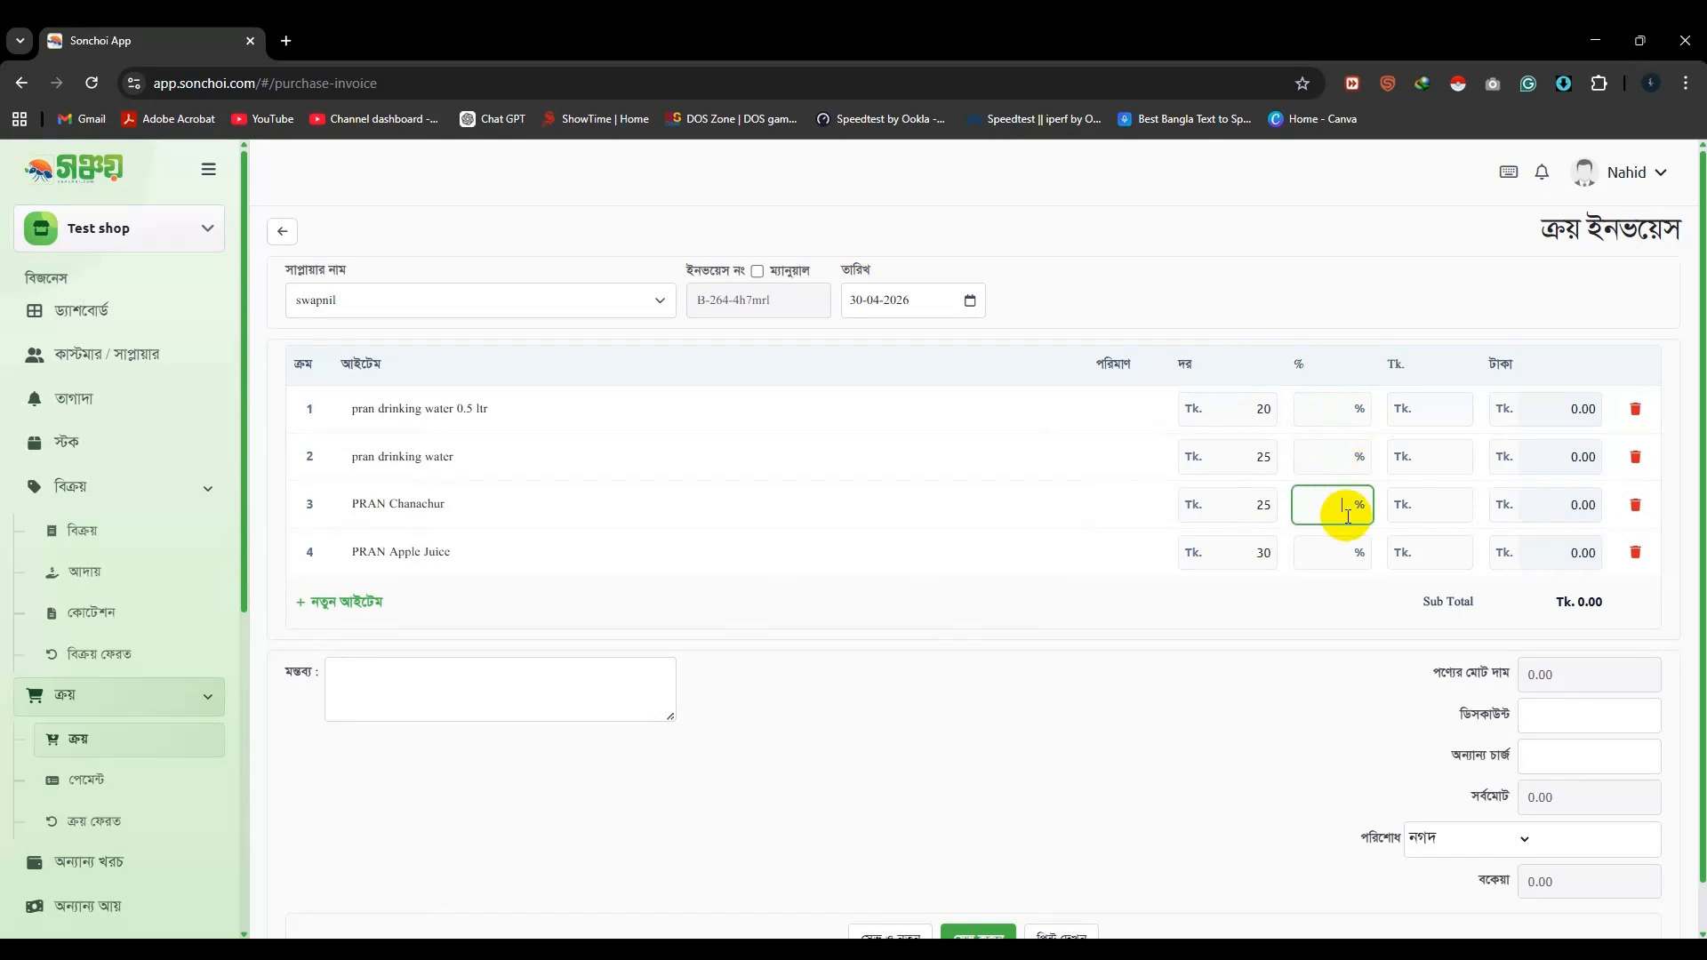
{"action": "left_click", "coordinate": [343, 503]}
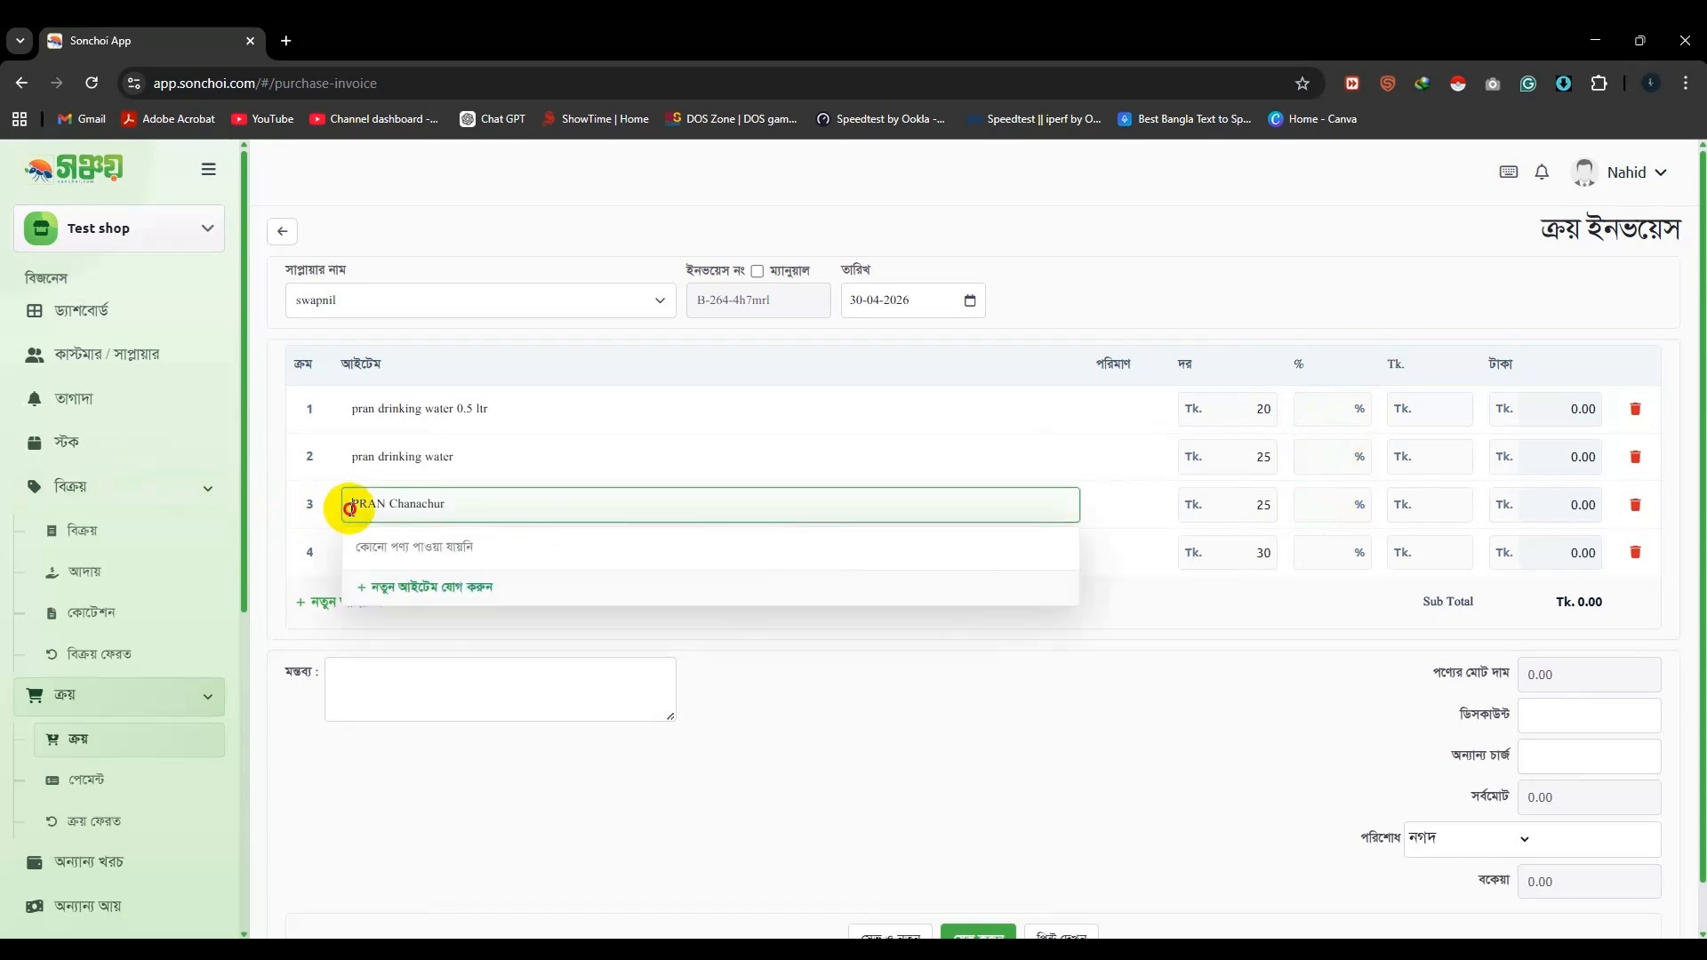
{"action": "left_click_drag", "start_coordinate": [343, 503], "coordinate": [431, 503]}
{"action": "left_click", "coordinate": [1316, 499]}
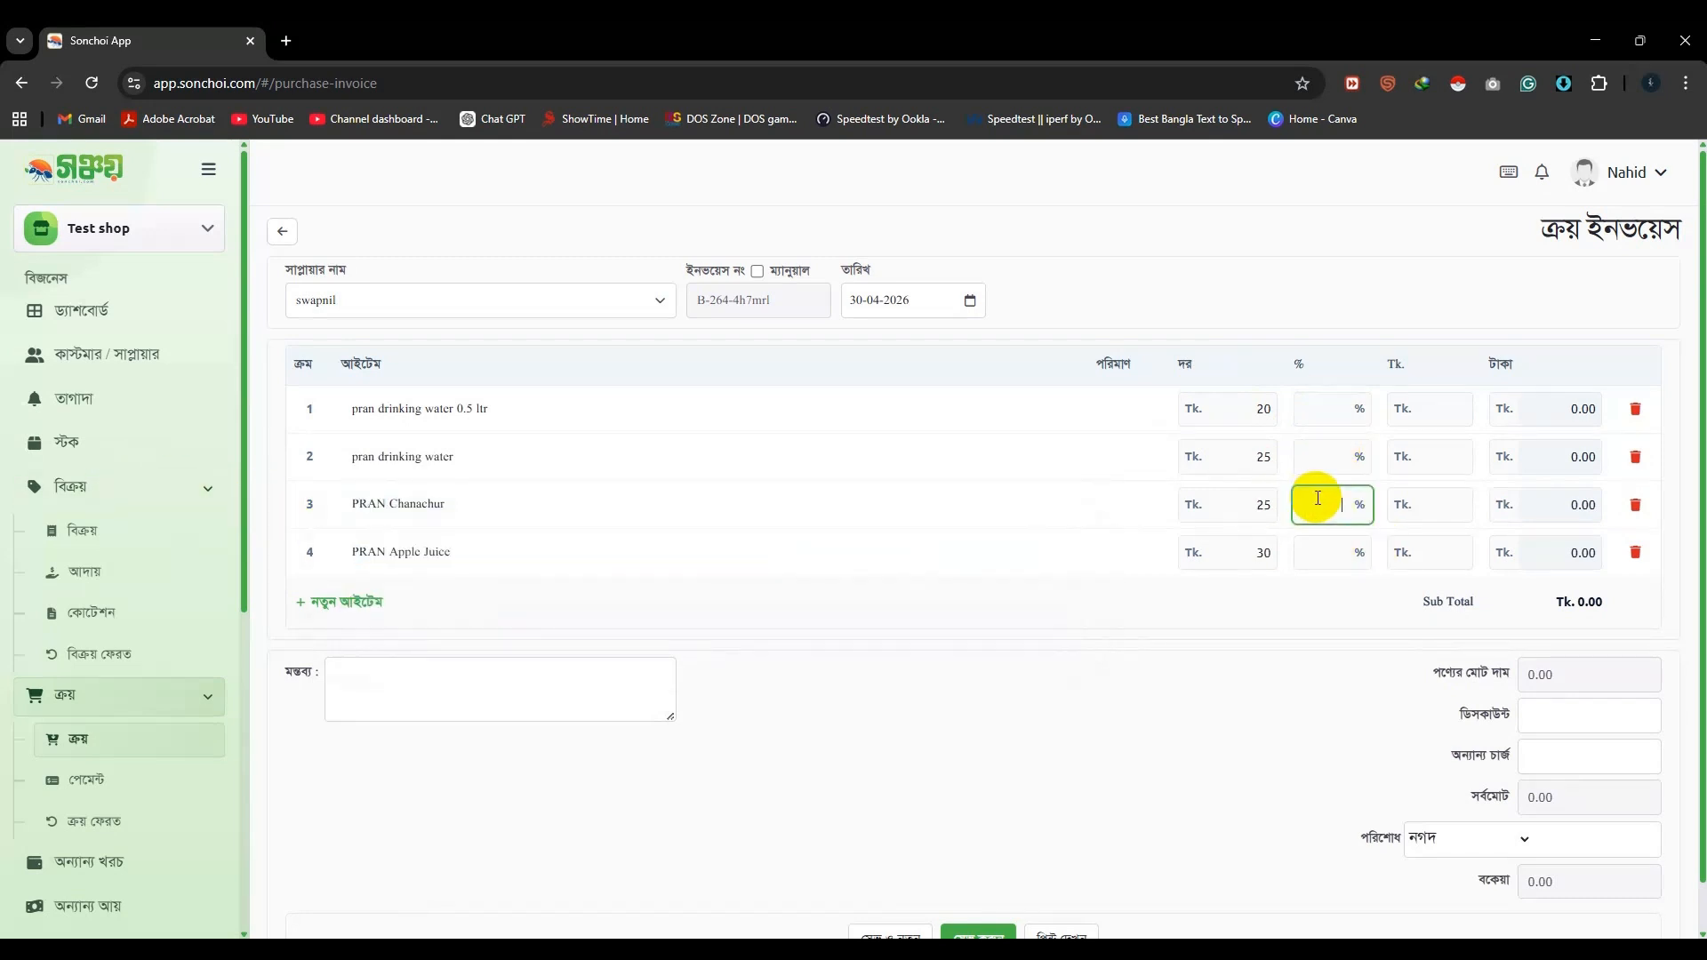
{"action": "type", "text": "5"}
{"action": "left_click", "coordinate": [1294, 742]}
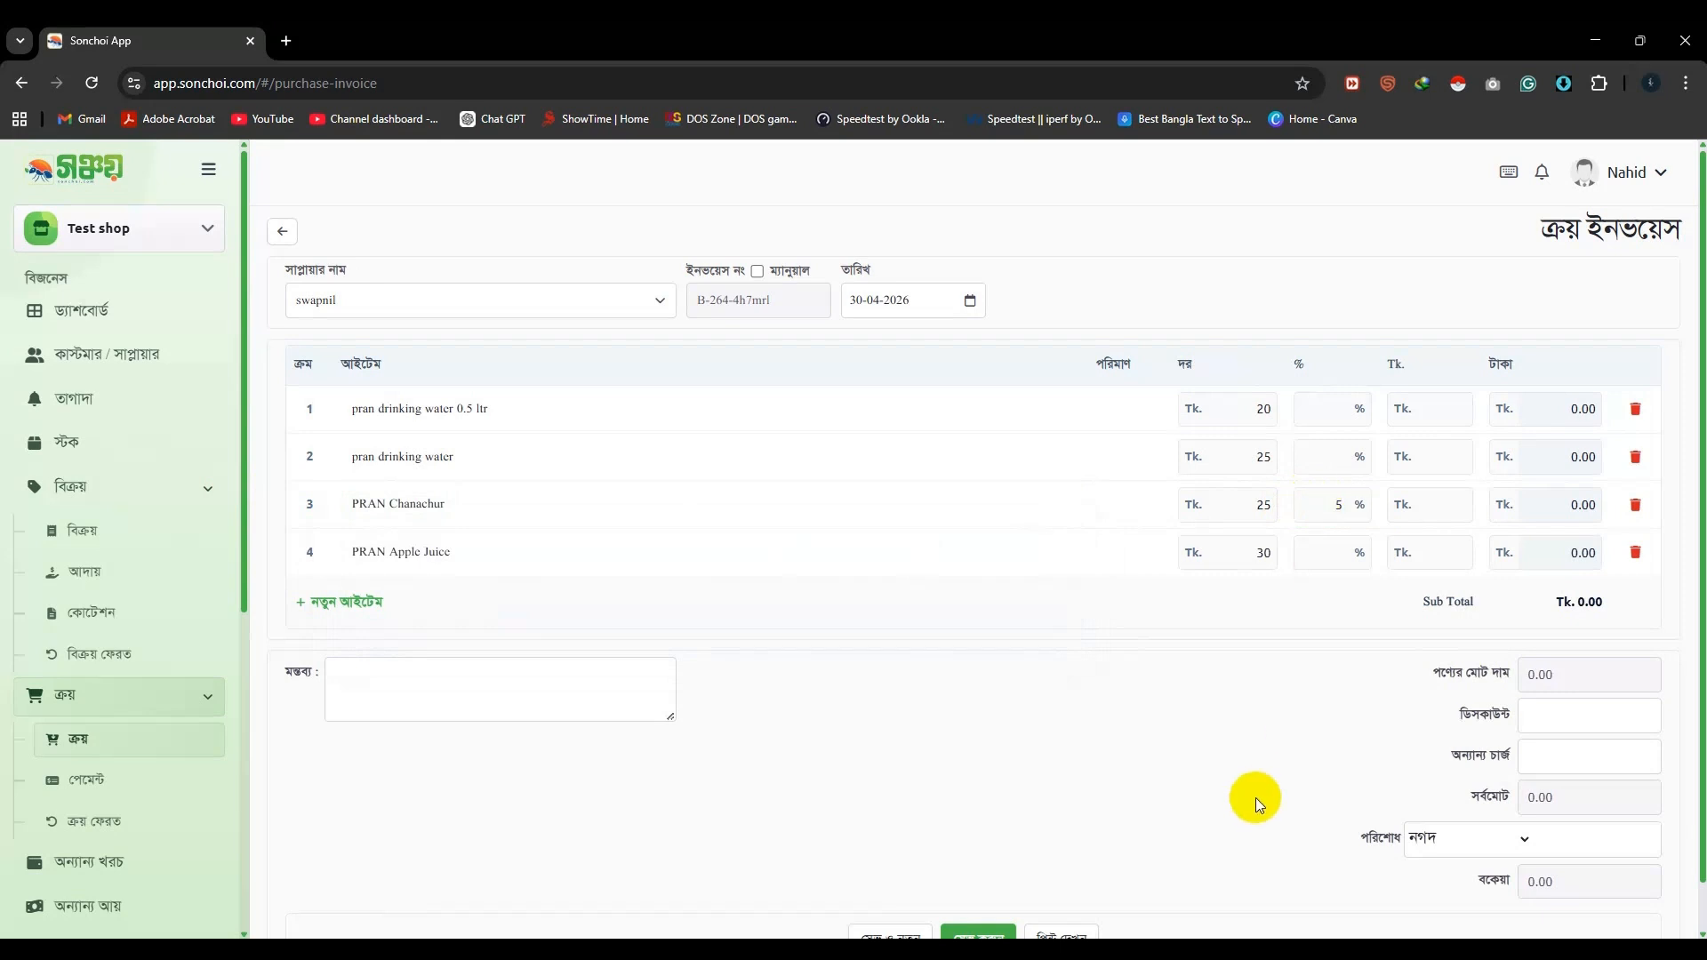
- Clear the PRAN Chanachur percentage discount, try a Tk. 10 discount in its place, and clear that too
{"action": "left_click", "coordinate": [1347, 504]}
{"action": "double_click", "coordinate": [1347, 504]}
{"action": "left_click", "coordinate": [1469, 508]}
{"action": "type", "text": "10"}
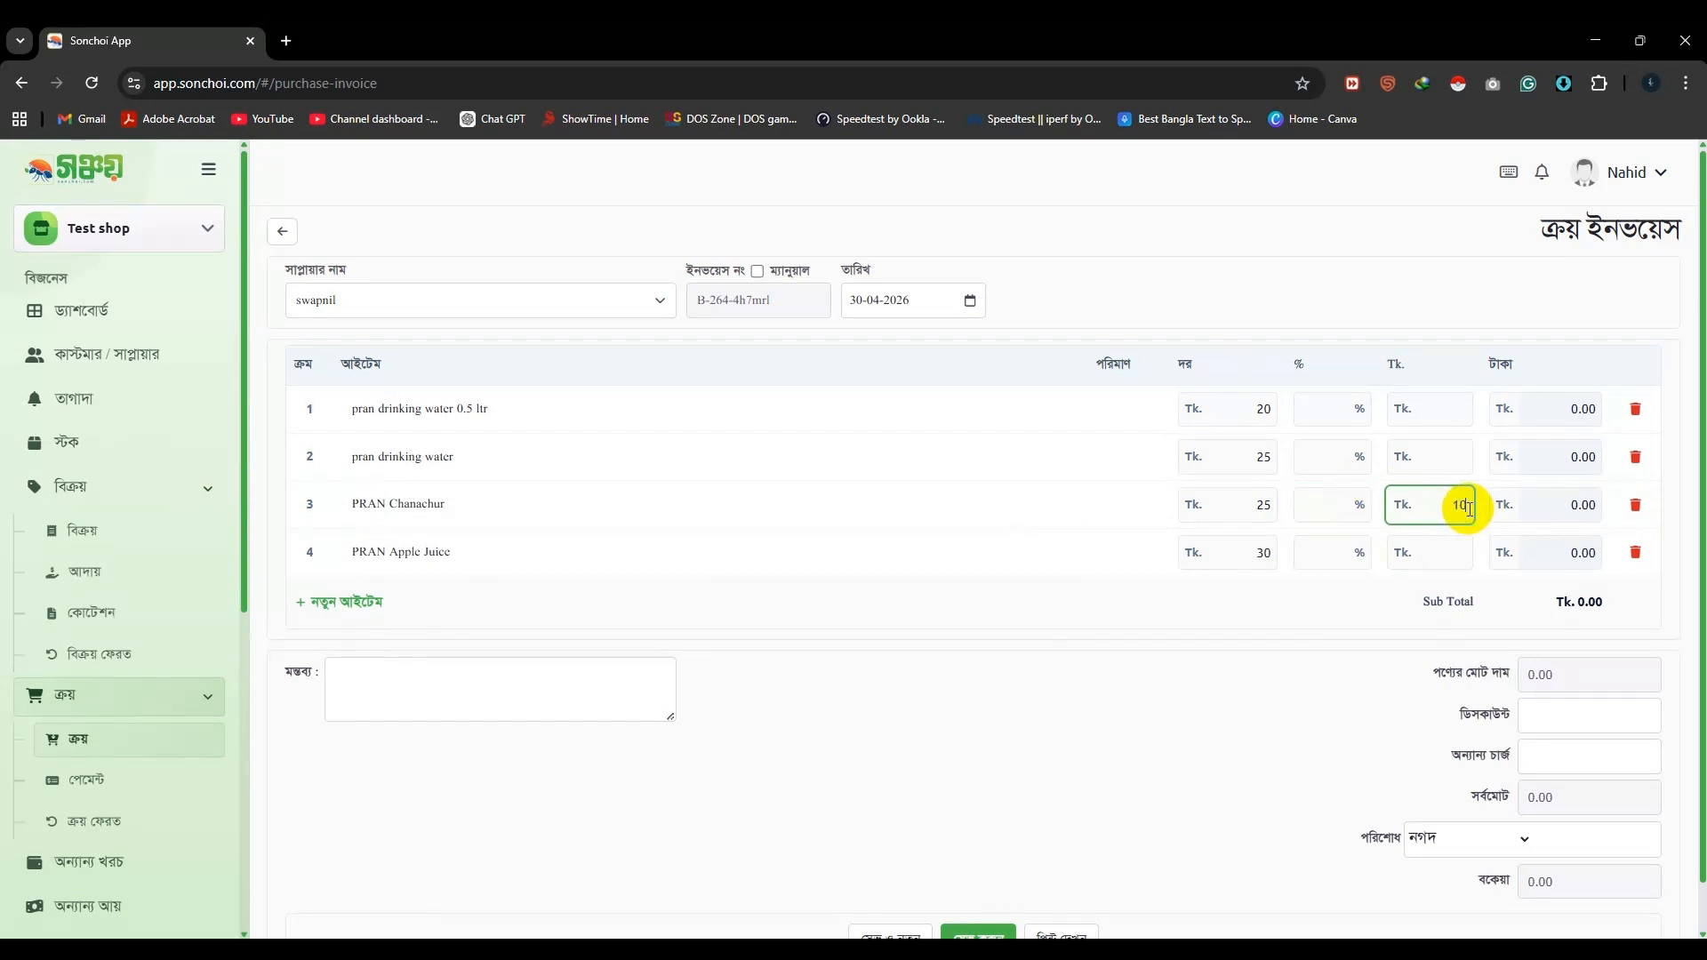
{"action": "left_click_drag", "start_coordinate": [1468, 509], "coordinate": [1441, 509]}
{"action": "key", "text": "BackSpace"}
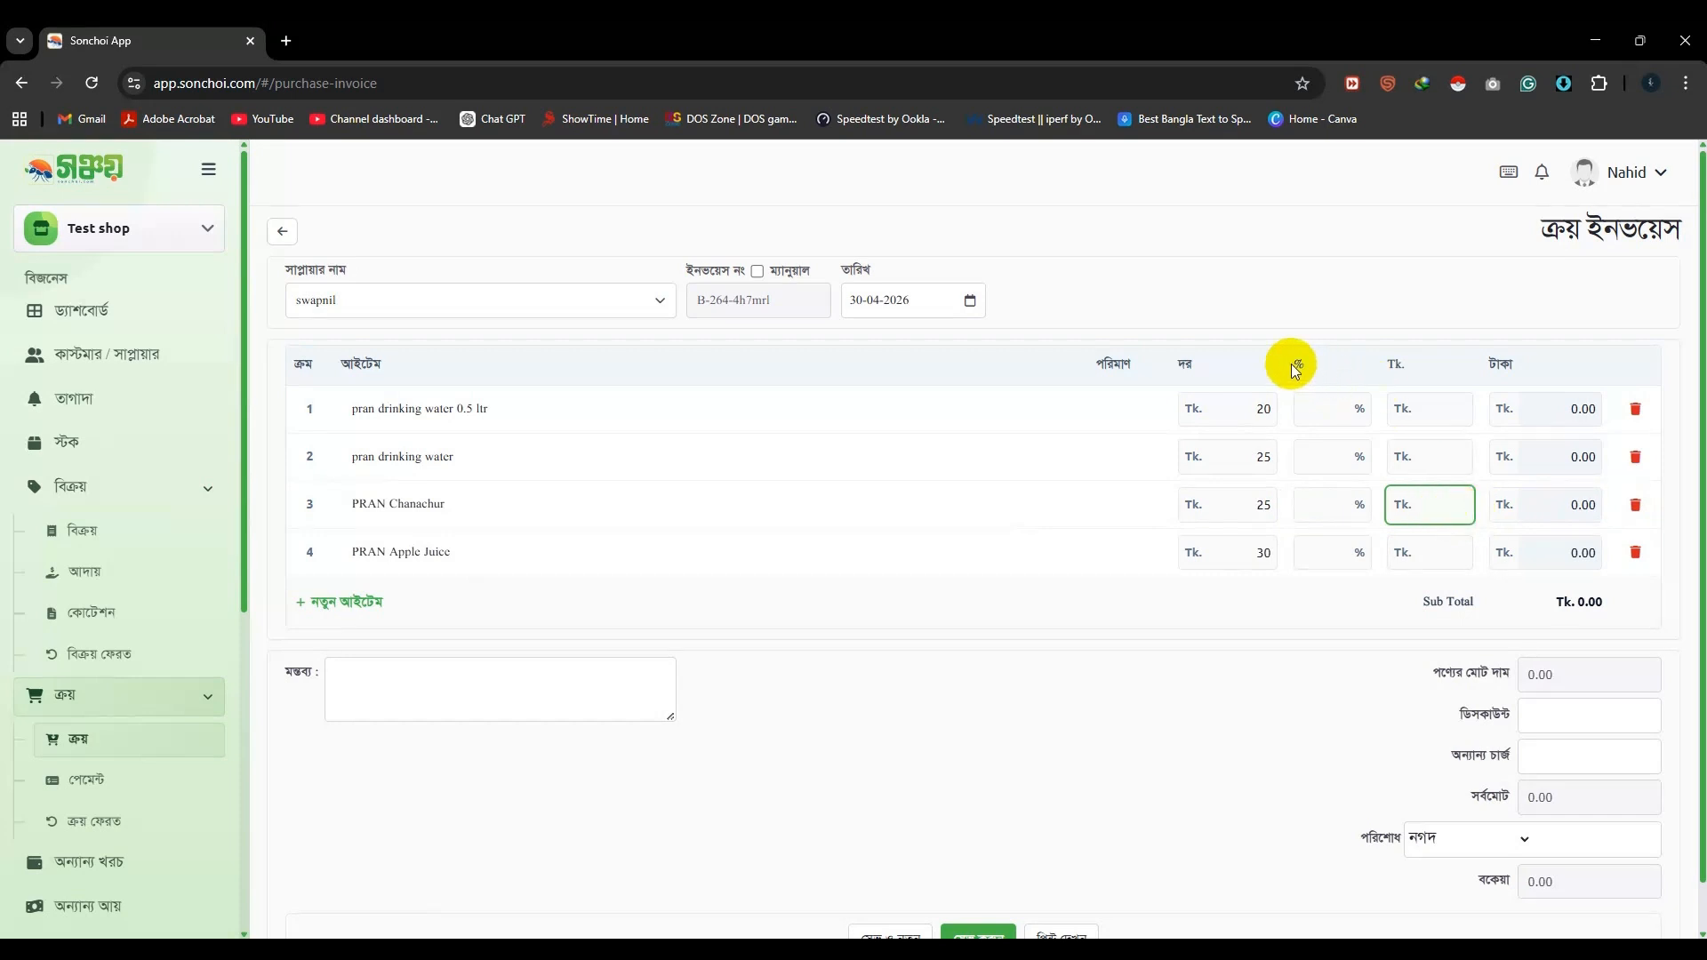
{"action": "left_click_drag", "start_coordinate": [1291, 364], "coordinate": [1416, 374]}
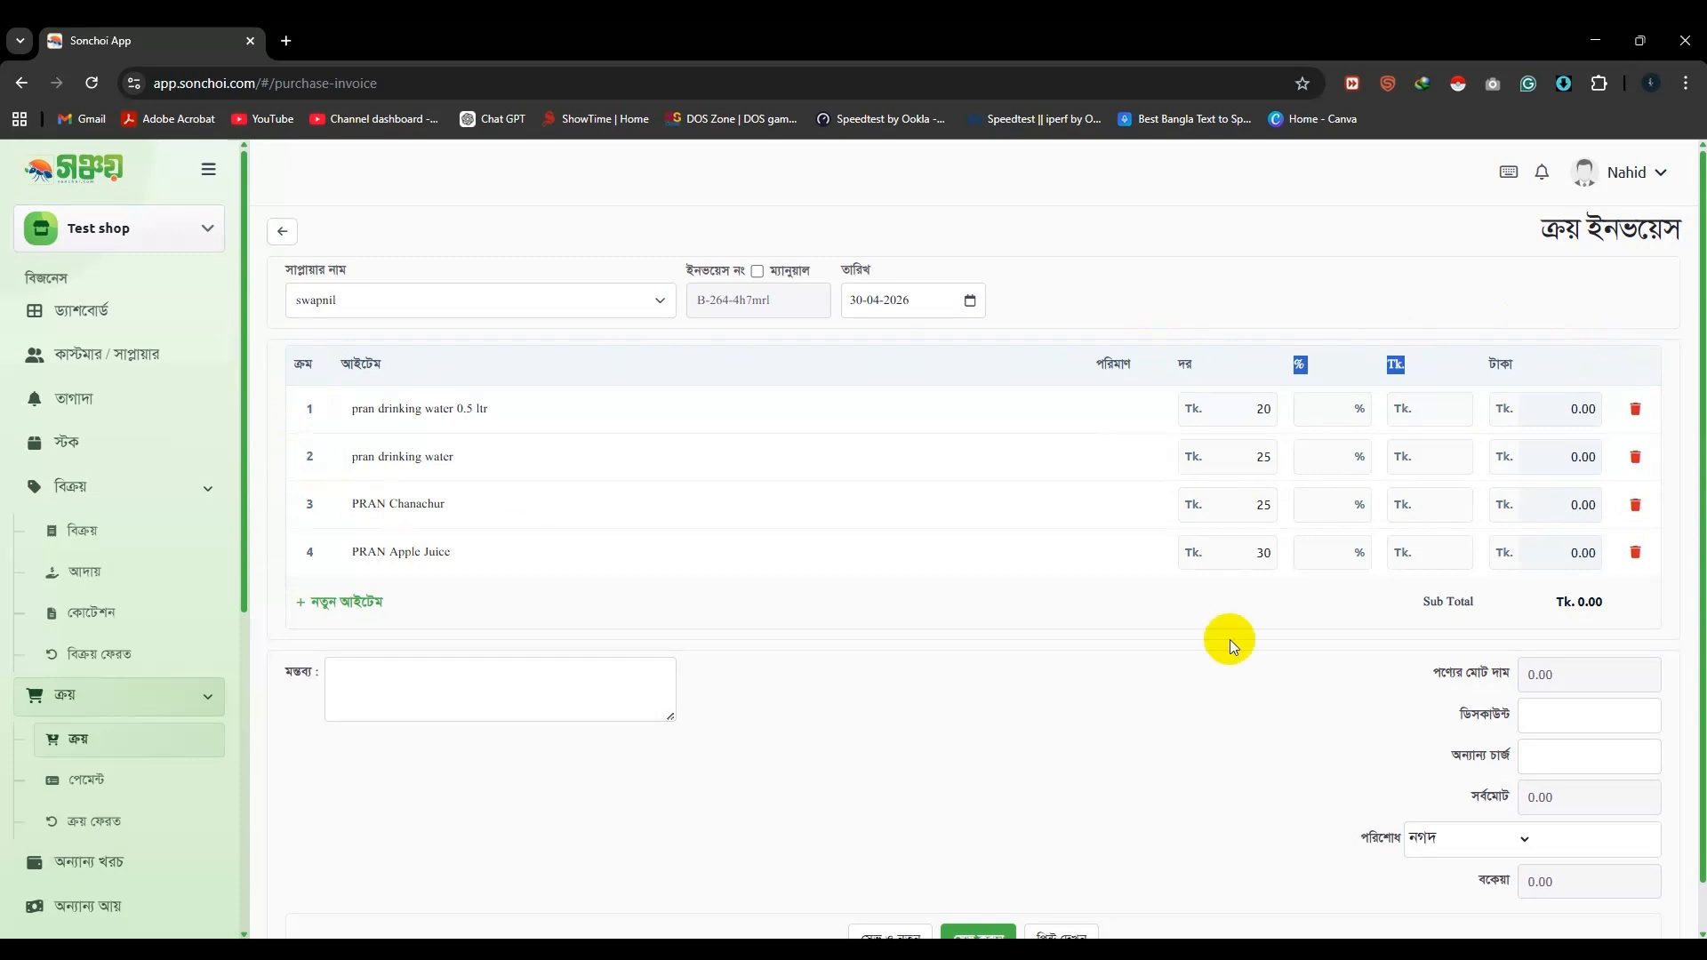
{"action": "left_click", "coordinate": [1547, 715]}
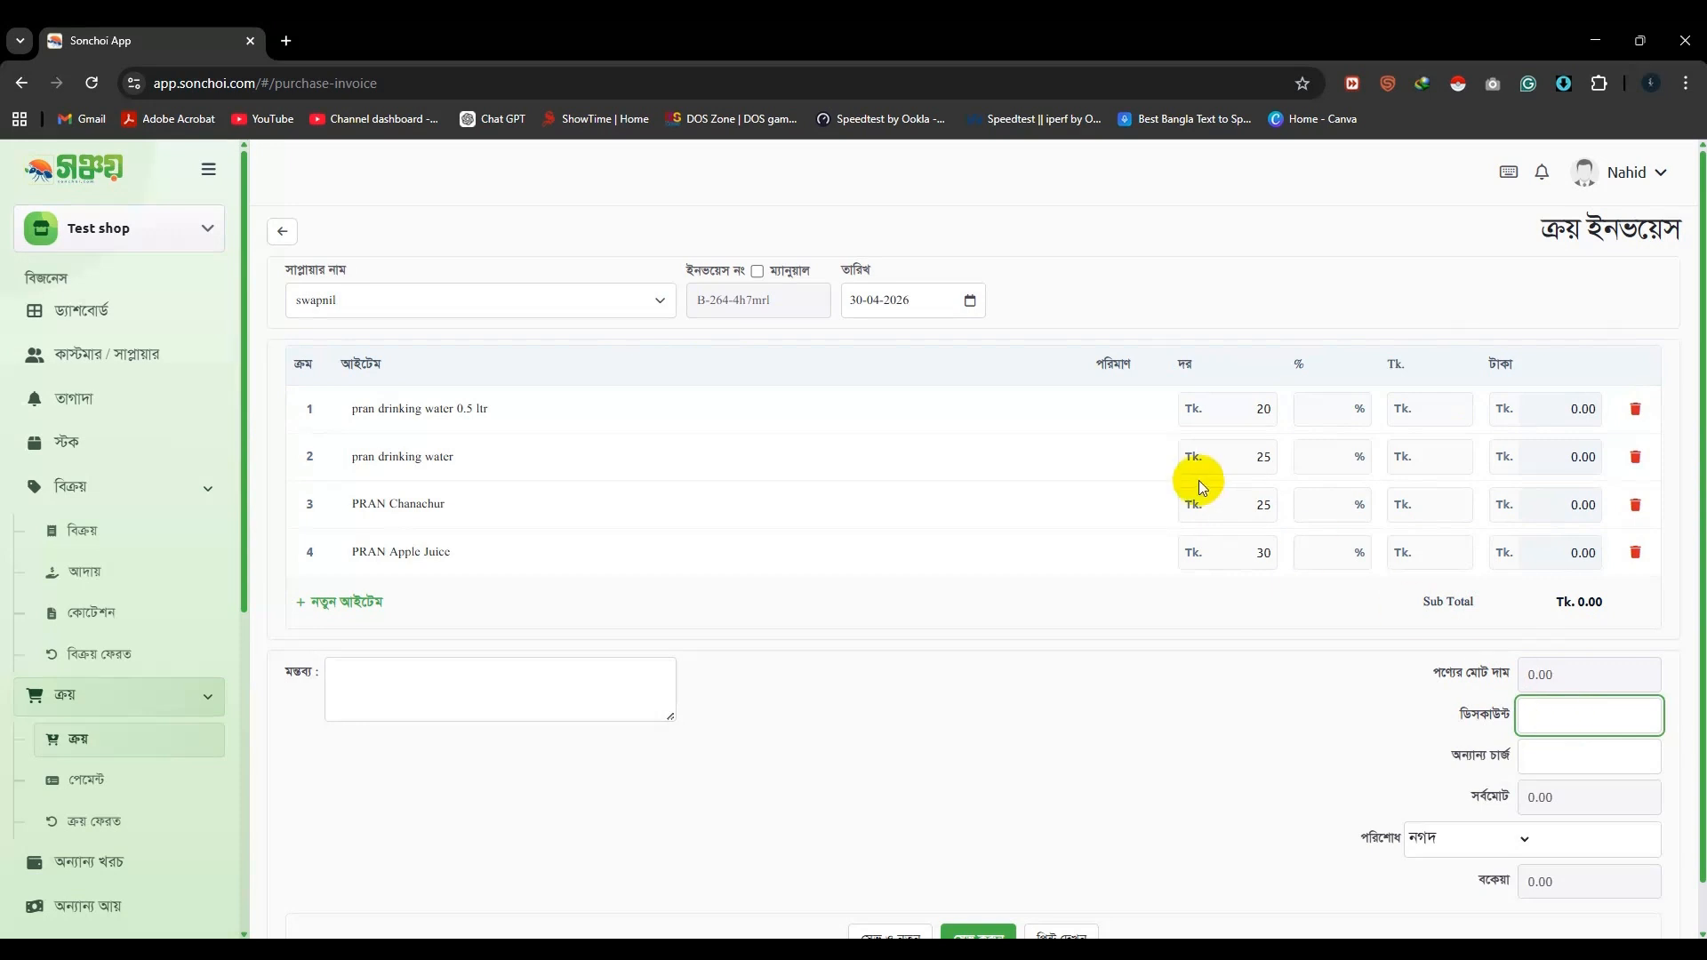
- Set the quantity to 100 for each of the four invoice items
{"action": "left_click", "coordinate": [1120, 412]}
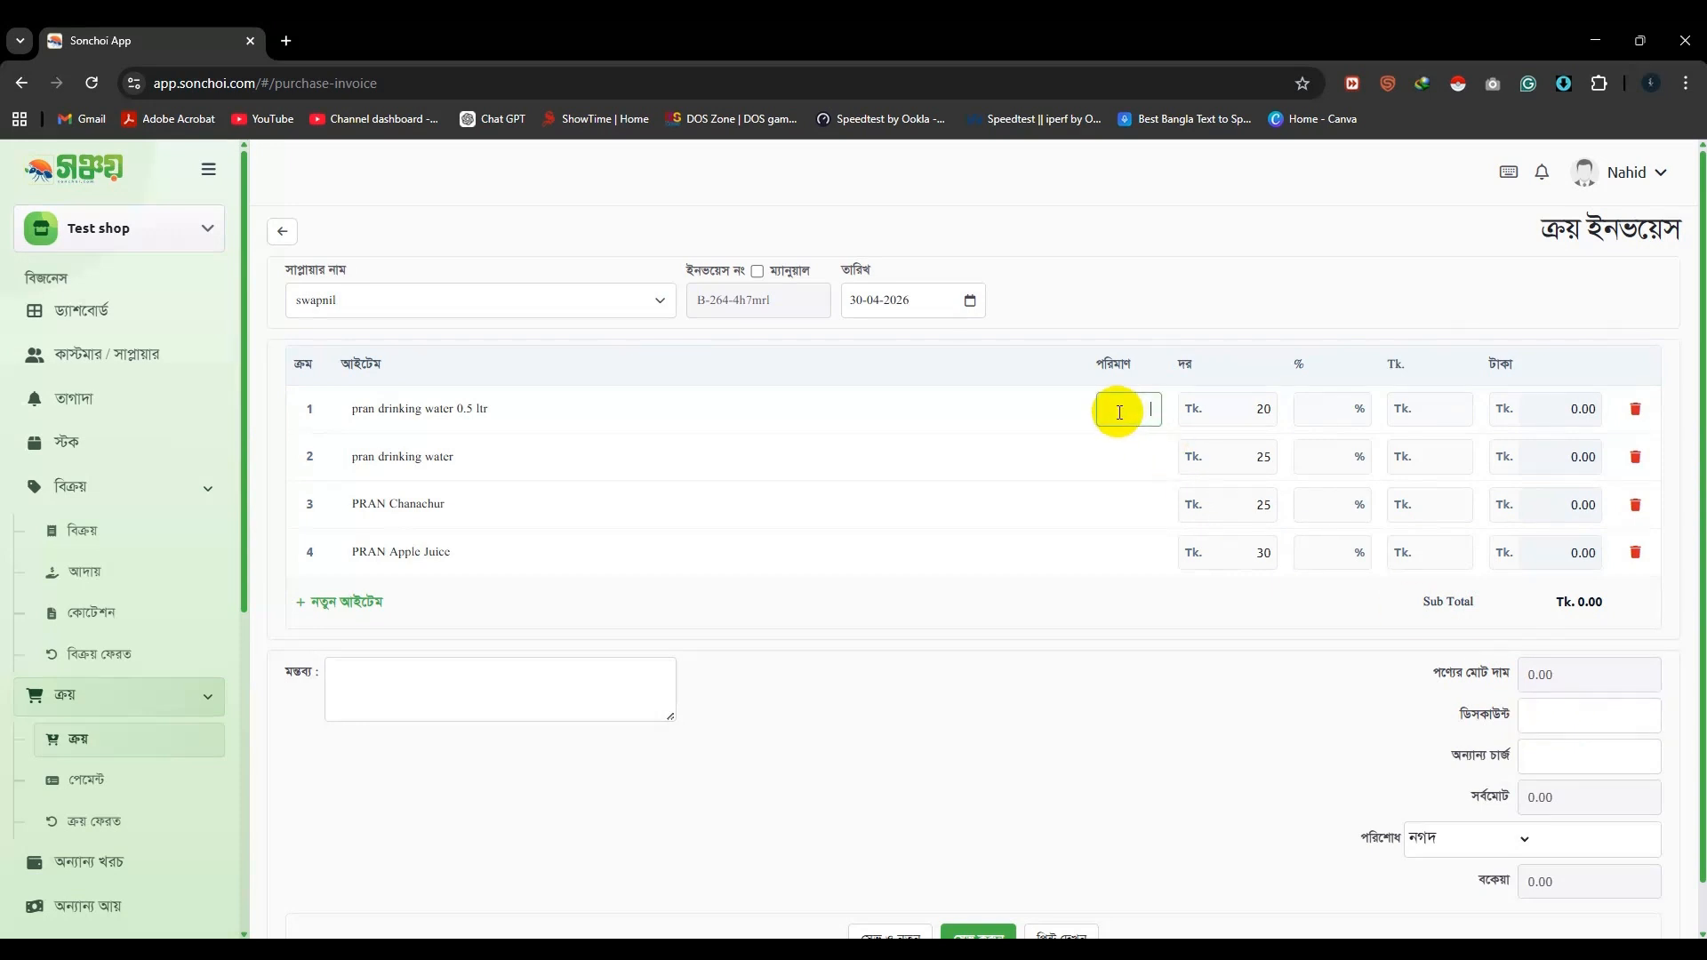
{"action": "type", "text": "100"}
{"action": "left_click", "coordinate": [1126, 455]}
{"action": "type", "text": "100"}
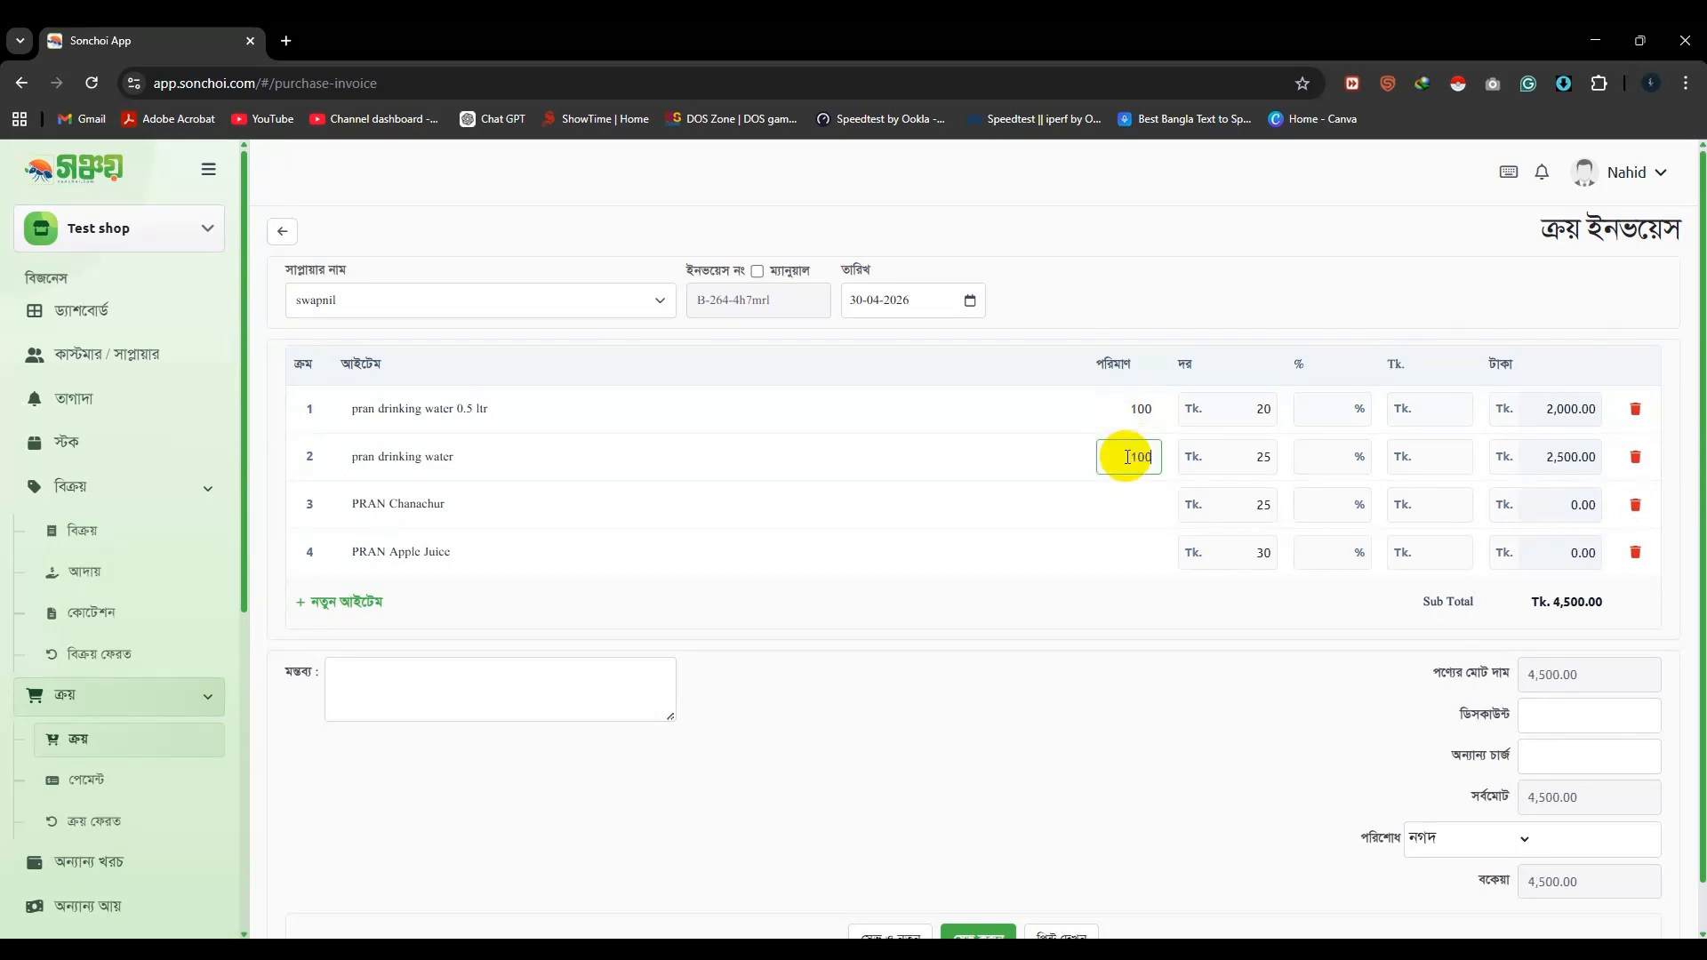
{"action": "left_click", "coordinate": [1138, 513]}
{"action": "type", "text": "100"}
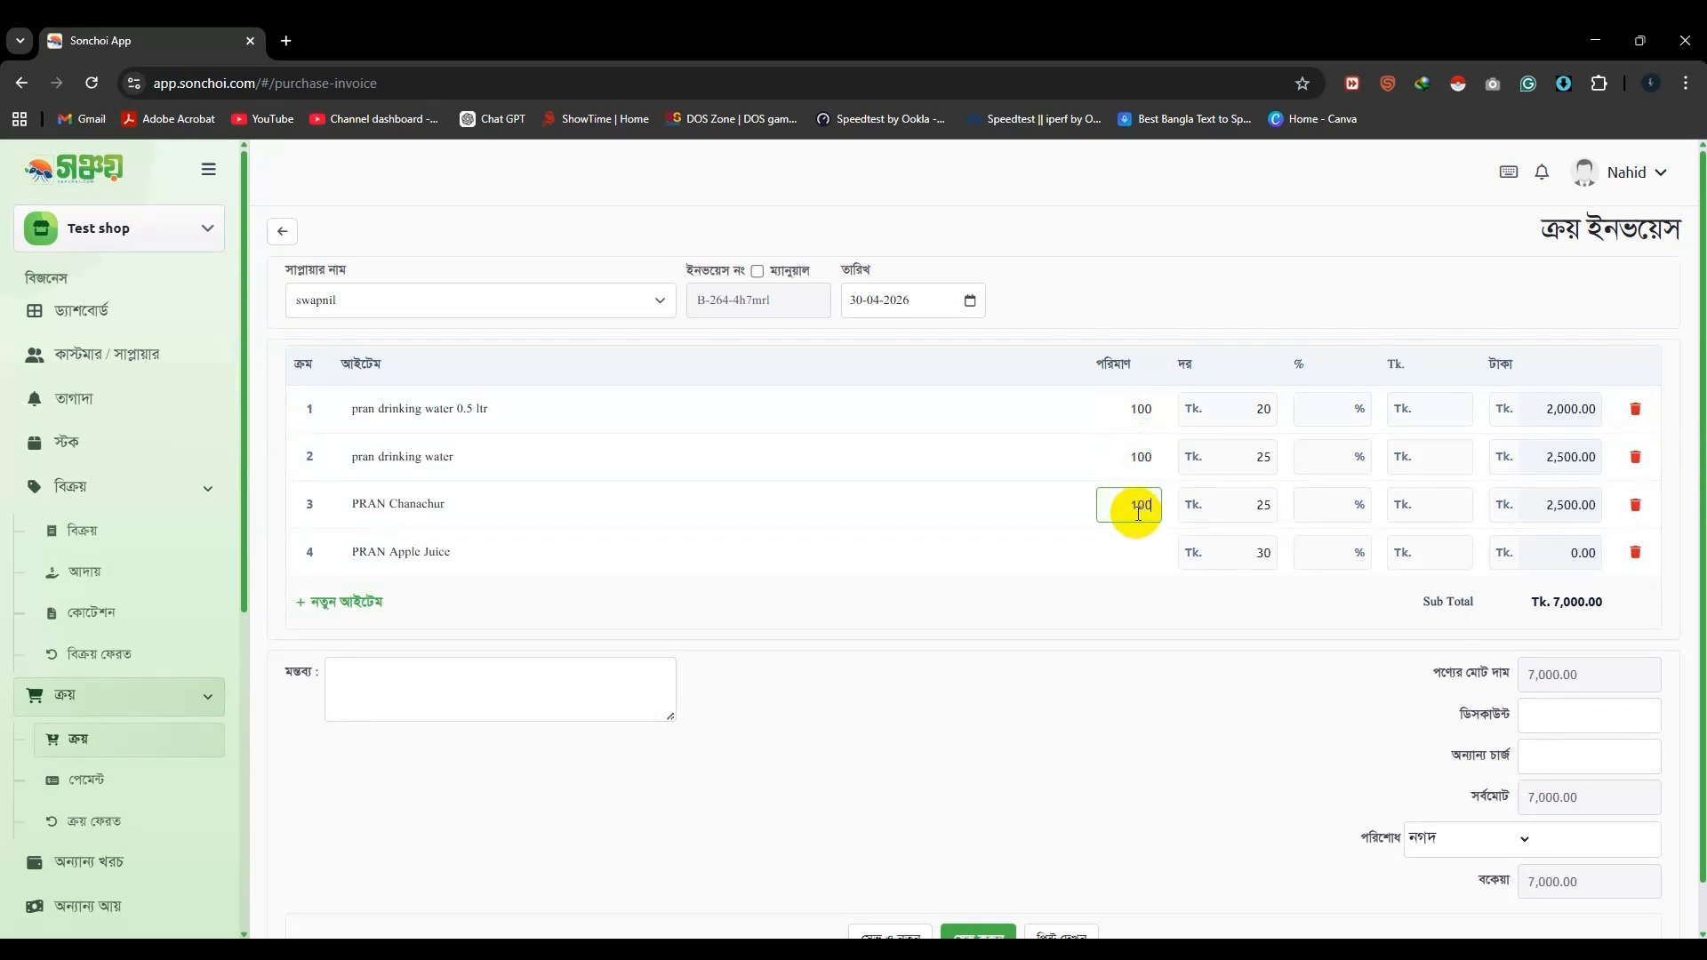
{"action": "left_click", "coordinate": [1138, 561]}
{"action": "type", "text": "100"}
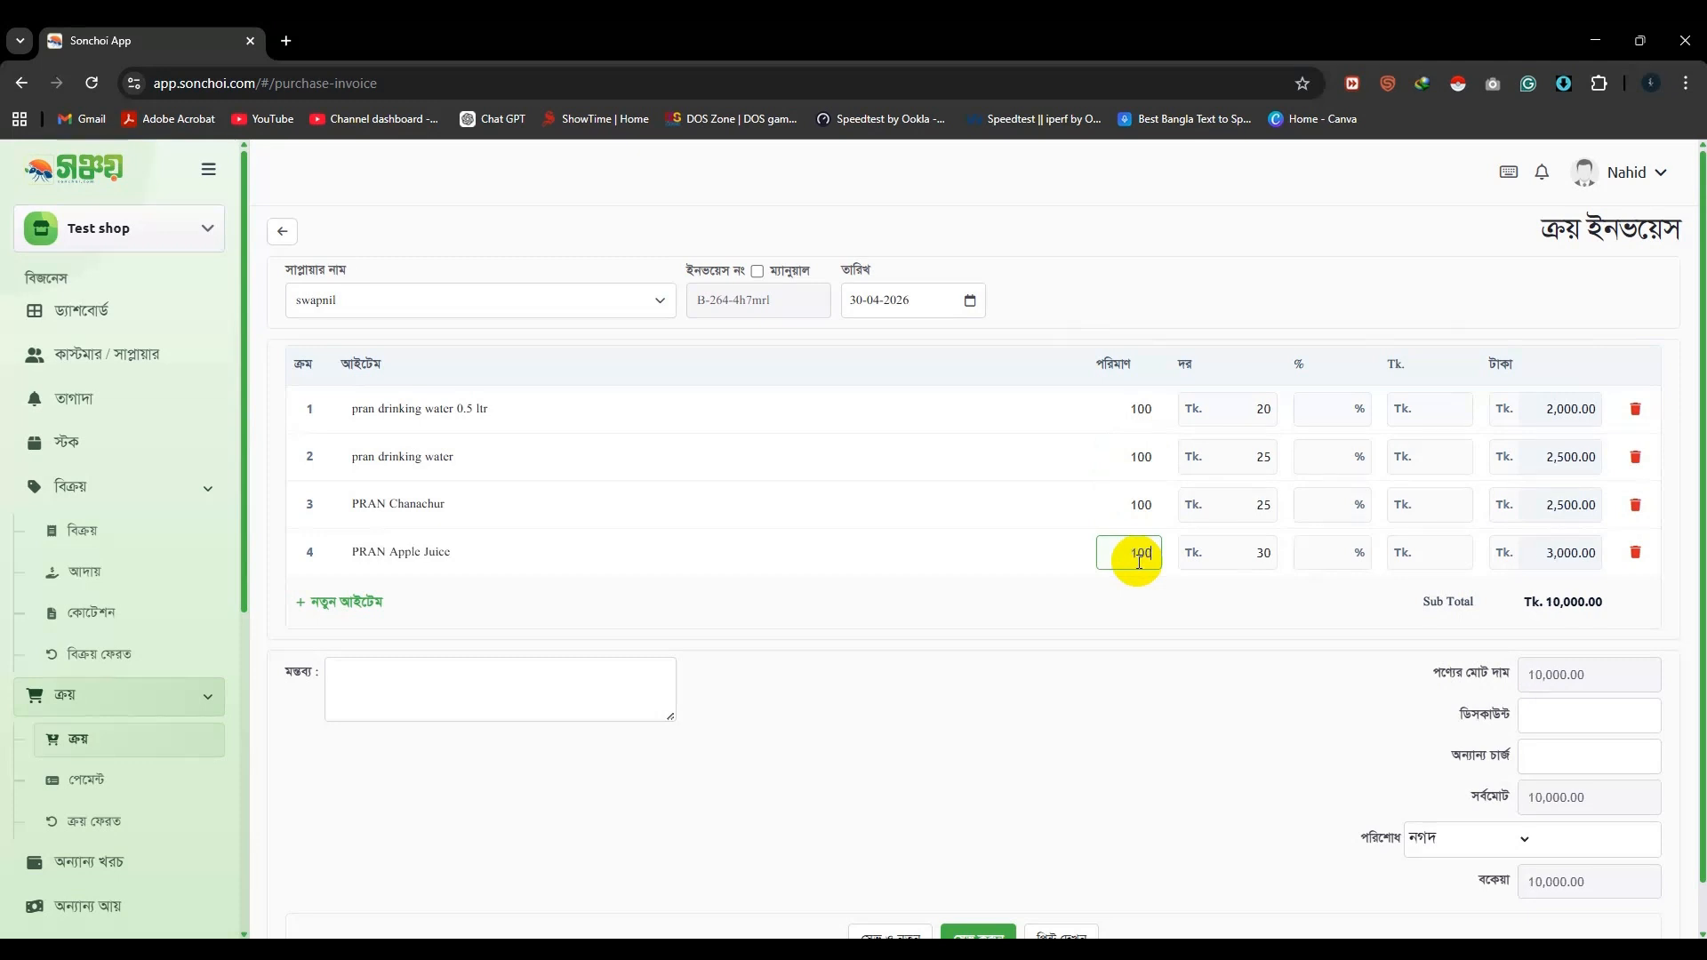
- Add other charges (অন্যান্য চার্জ) of 250 to the invoice and check the grand total
{"action": "left_click", "coordinate": [1562, 755]}
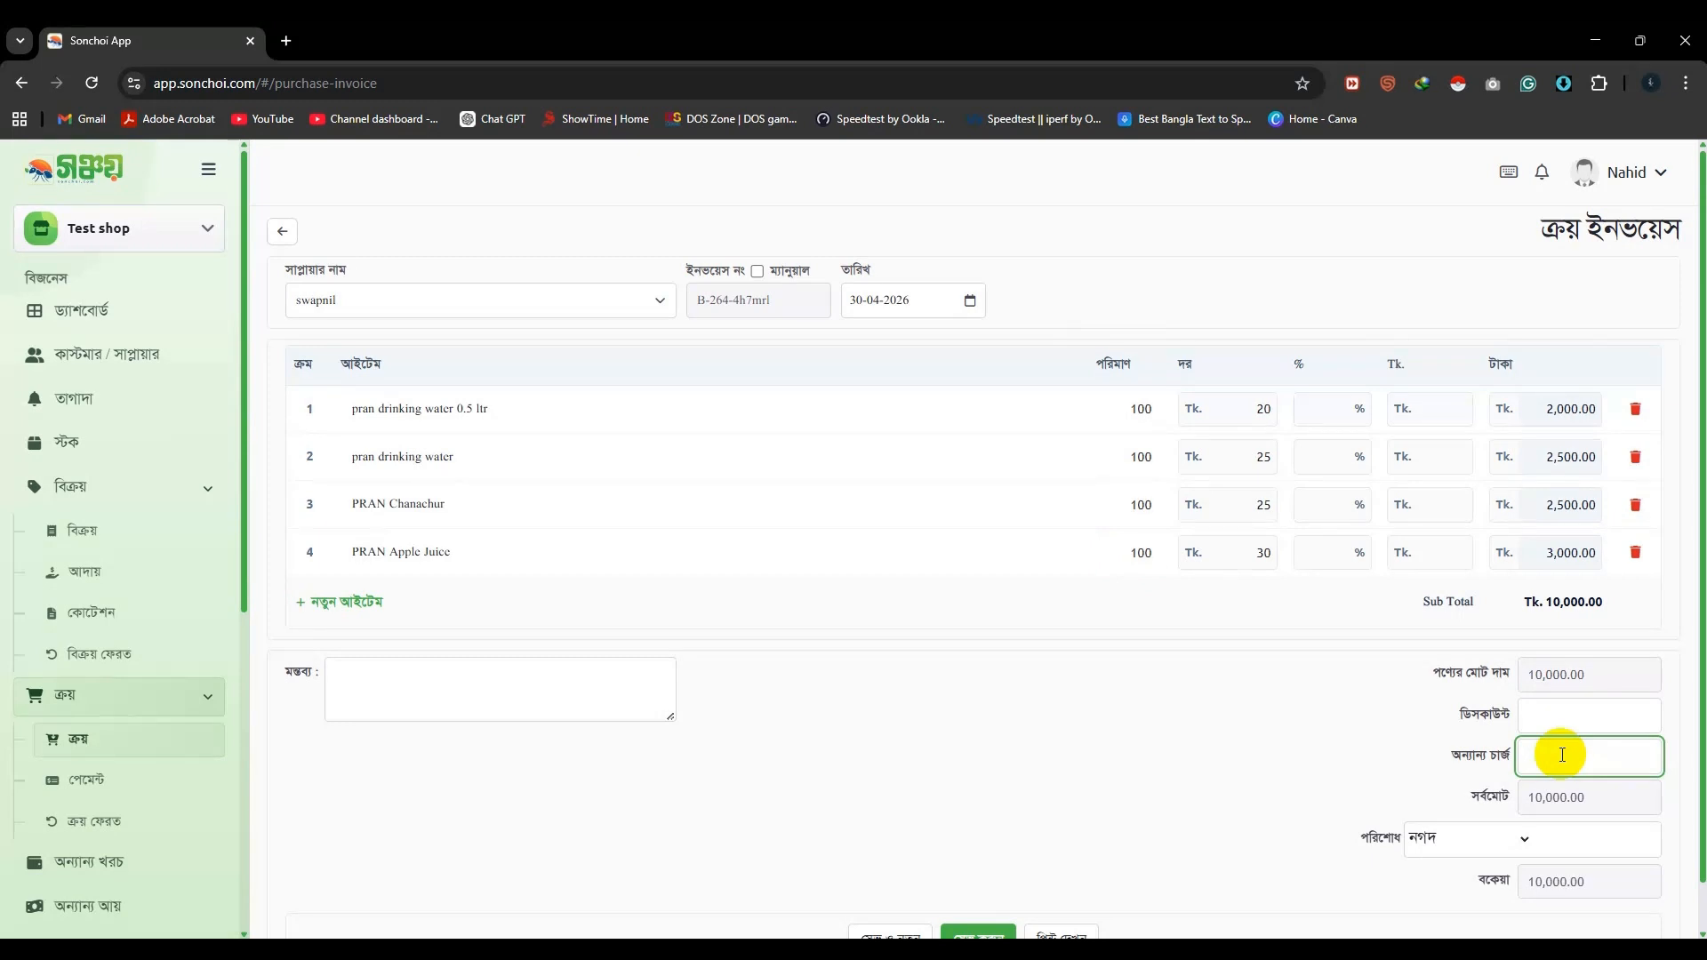
{"action": "type", "text": "250"}
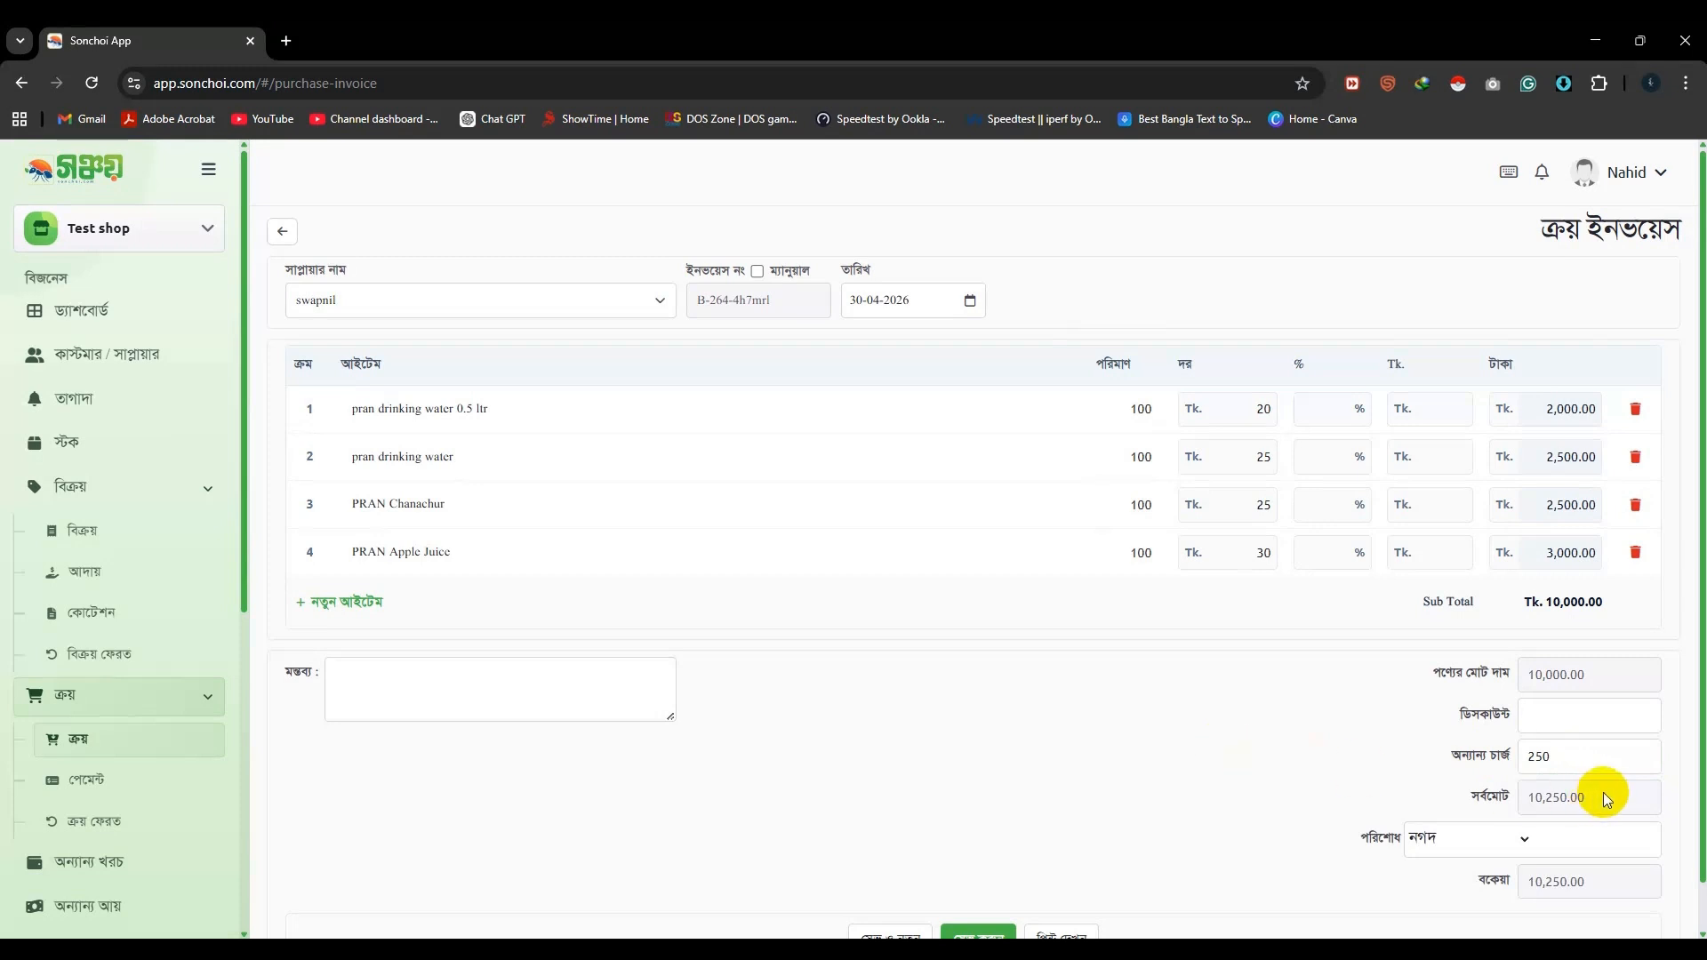
{"action": "left_click_drag", "start_coordinate": [1600, 797], "coordinate": [1543, 797]}
{"action": "left_click", "coordinate": [1328, 788]}
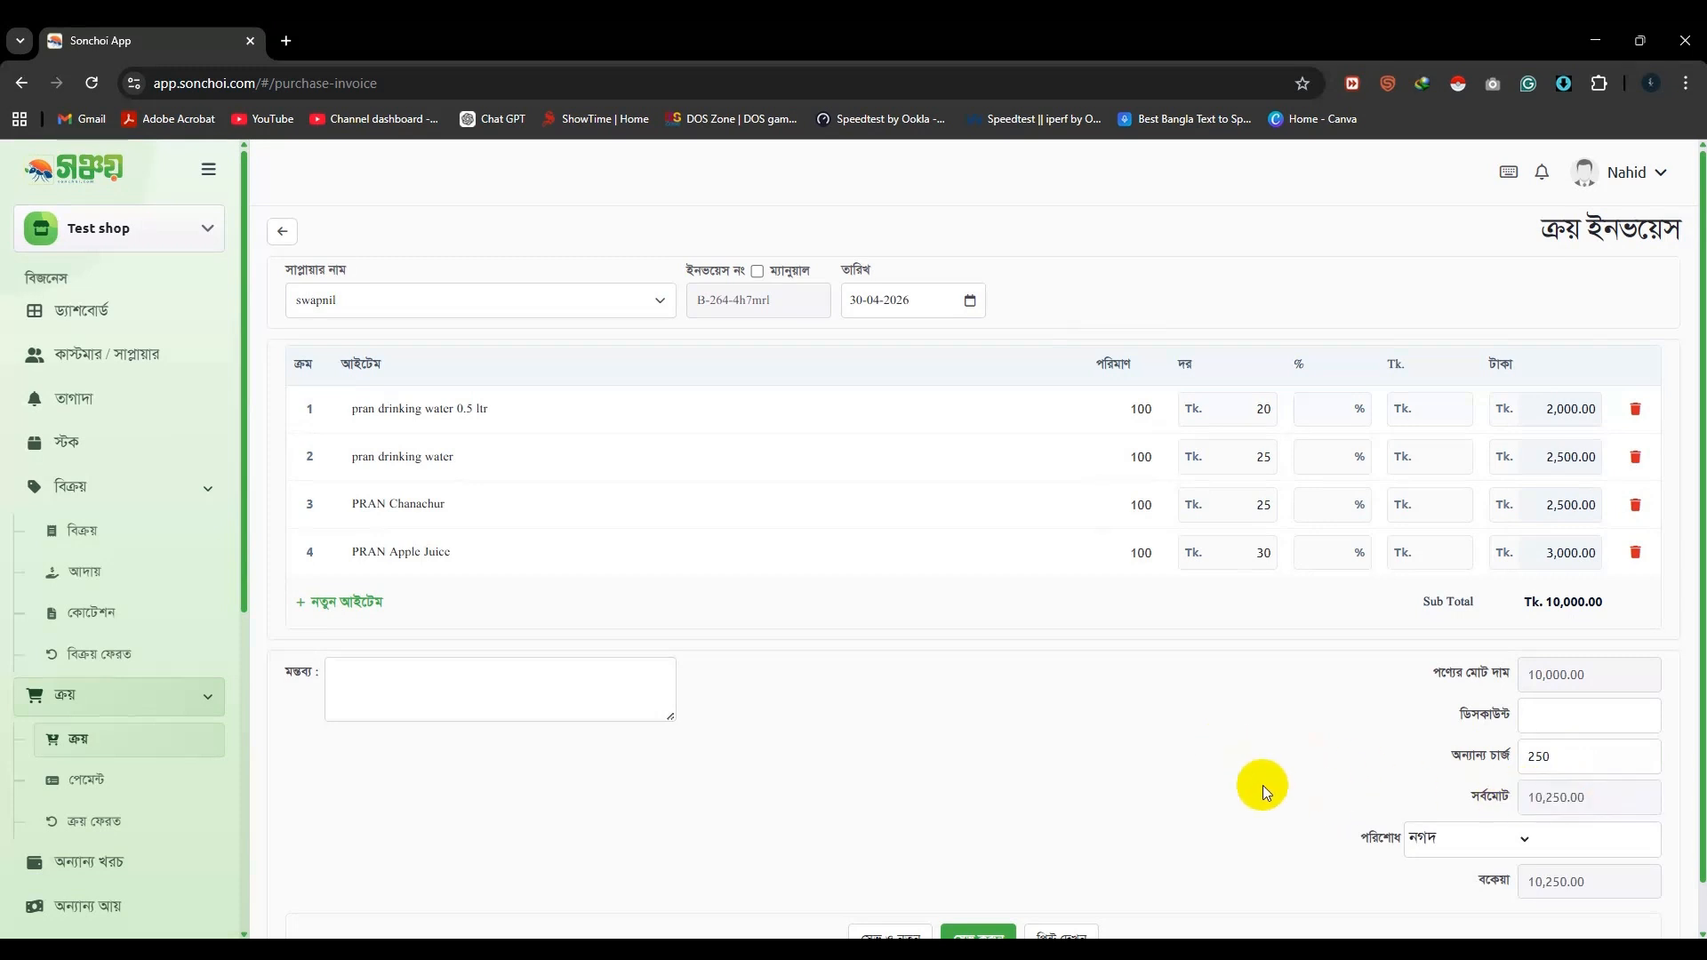
- Keep cash (নগদ) as the invoice's payment method, enter a paid amount (পরিশোধ) of 5250, and check the remaining due
{"action": "scroll", "coordinate": [1271, 700], "scroll_direction": "down", "scroll_amount": 1}
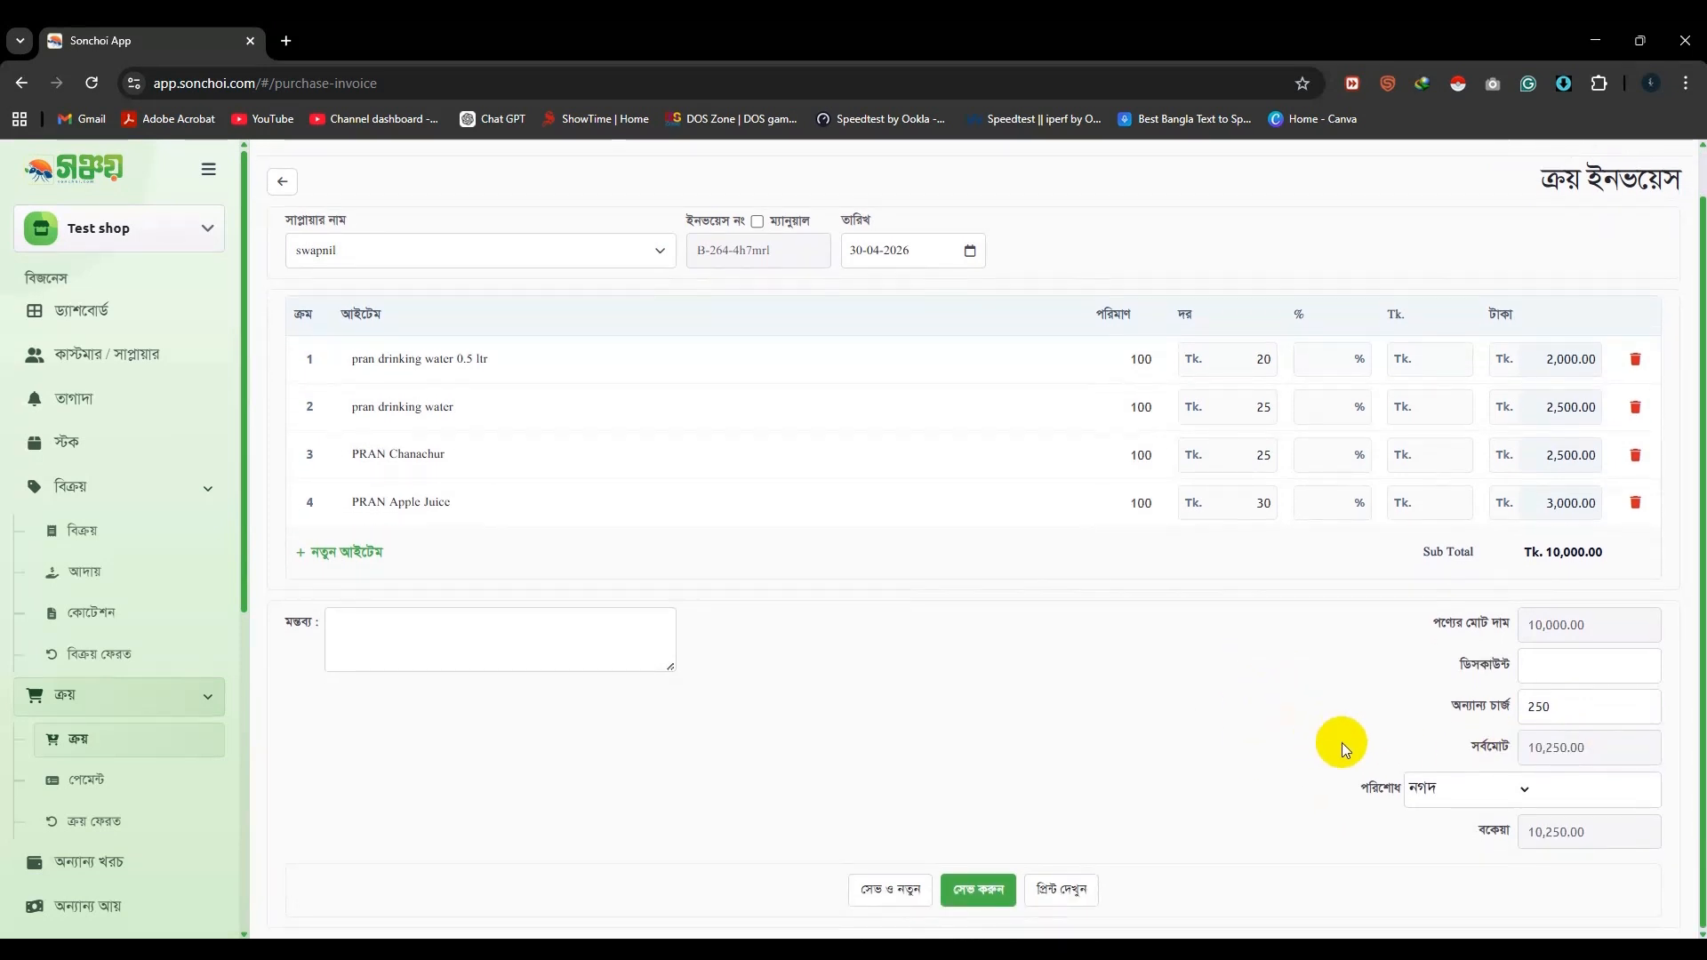
{"action": "left_click", "coordinate": [1460, 791]}
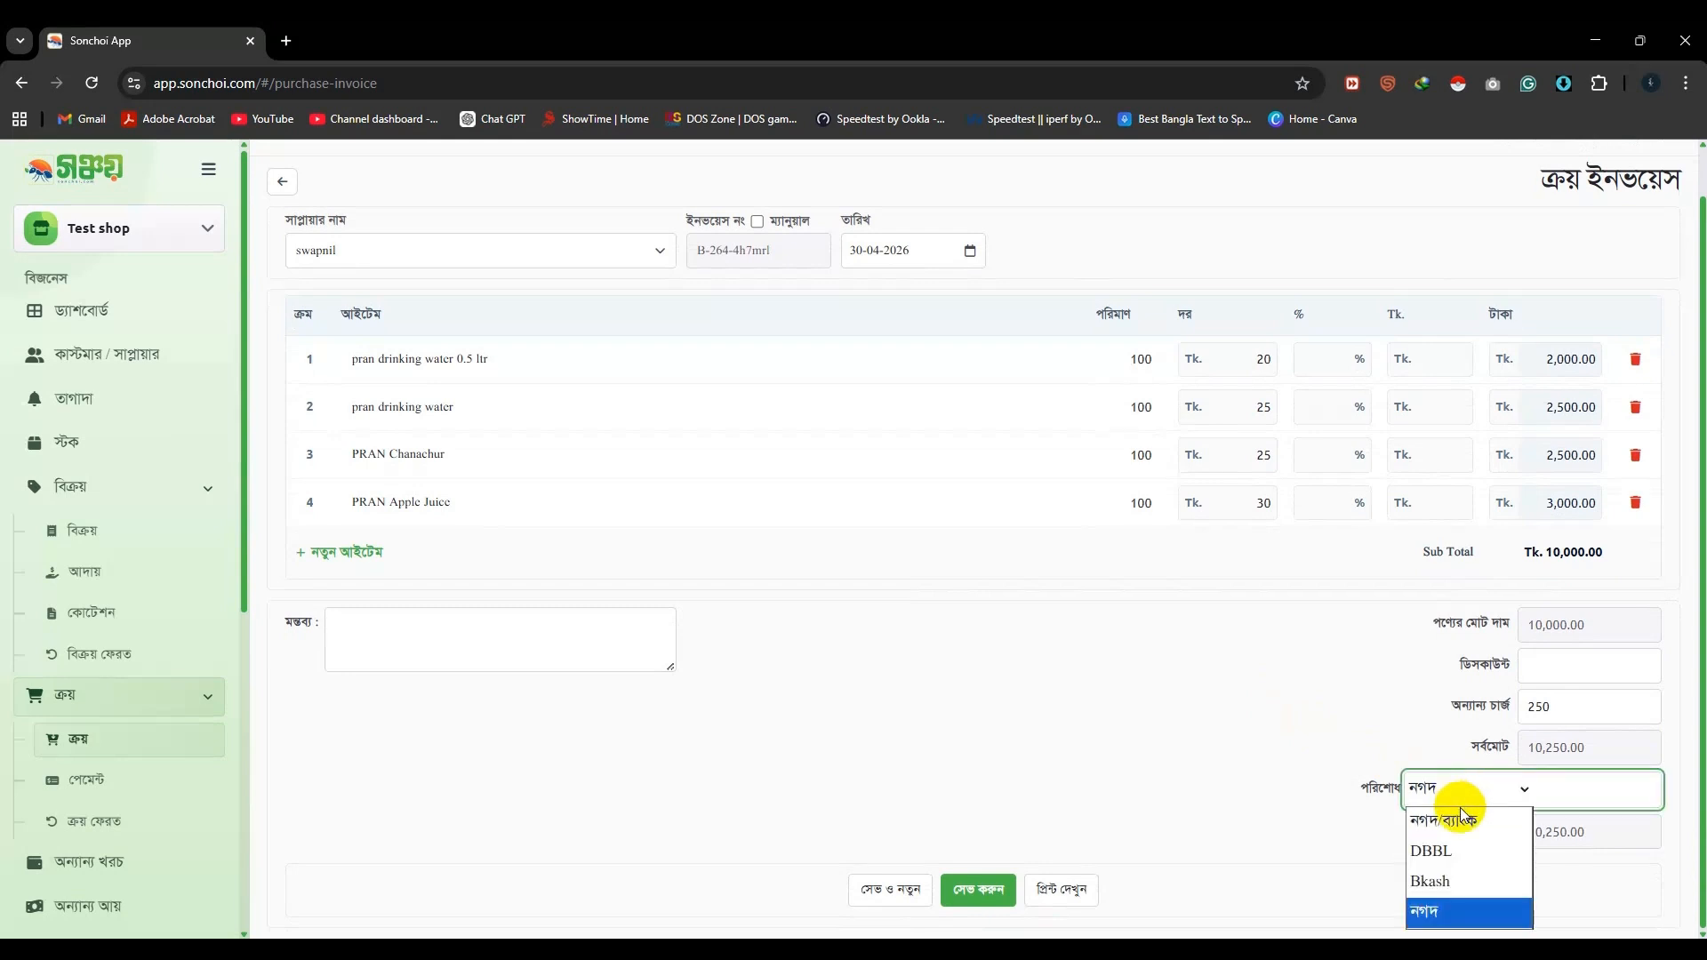
{"action": "left_click", "coordinate": [1461, 899]}
{"action": "left_click", "coordinate": [1479, 798]}
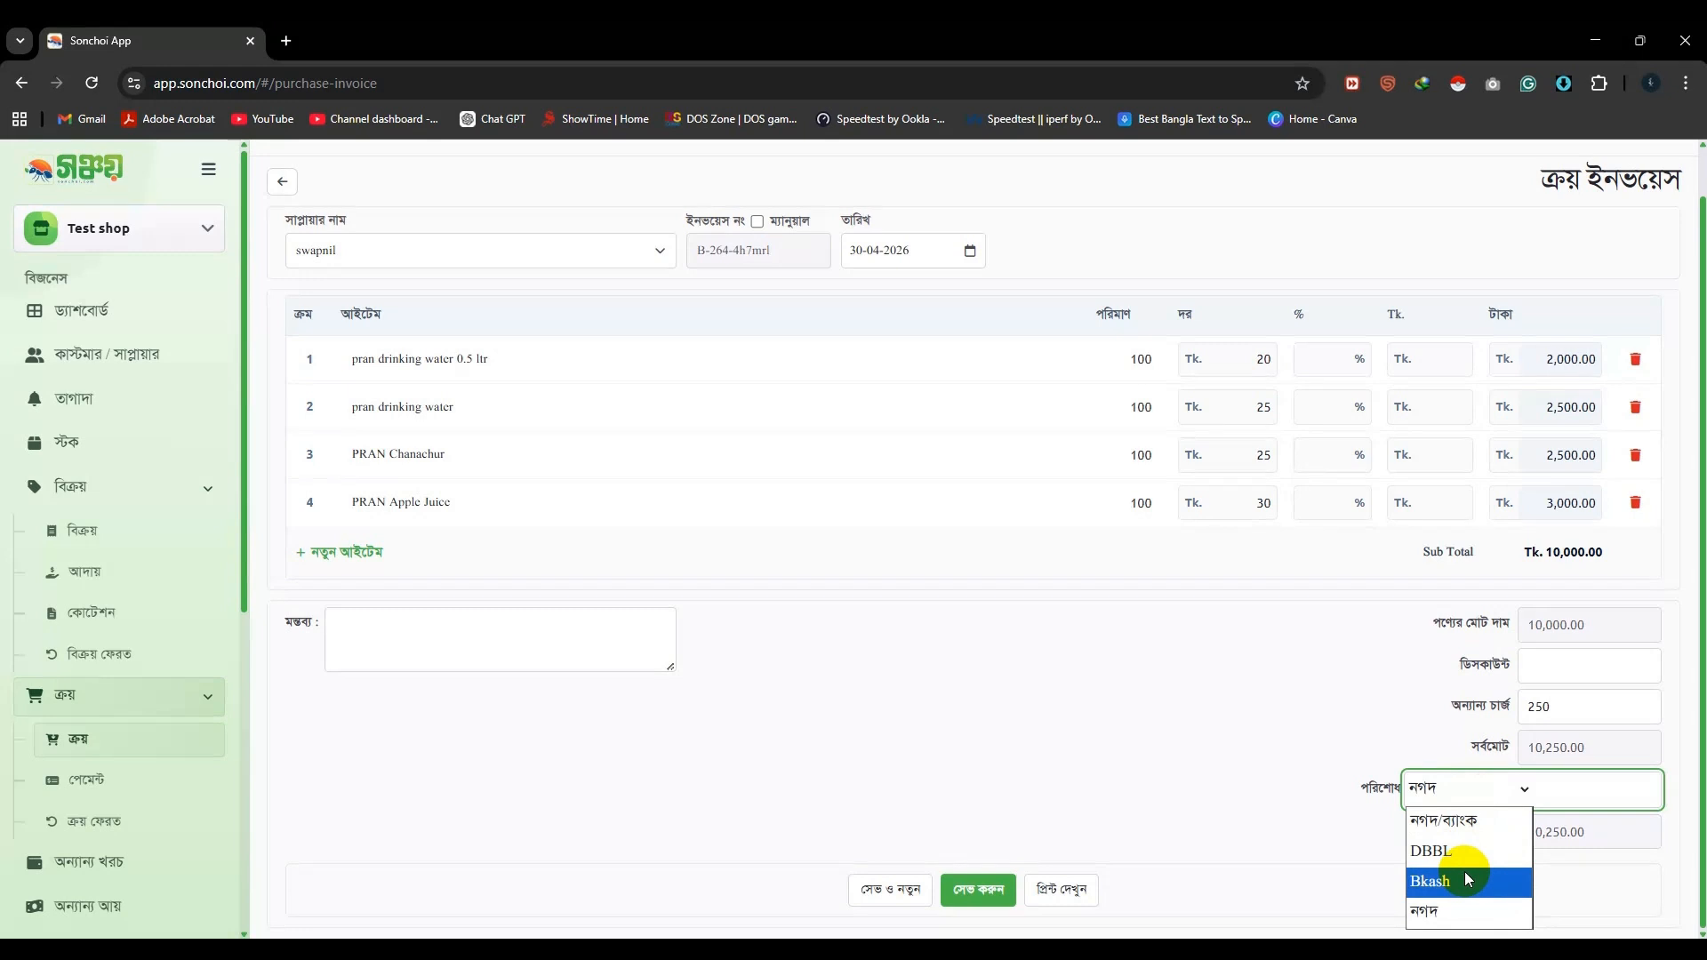
{"action": "left_click", "coordinate": [1582, 790]}
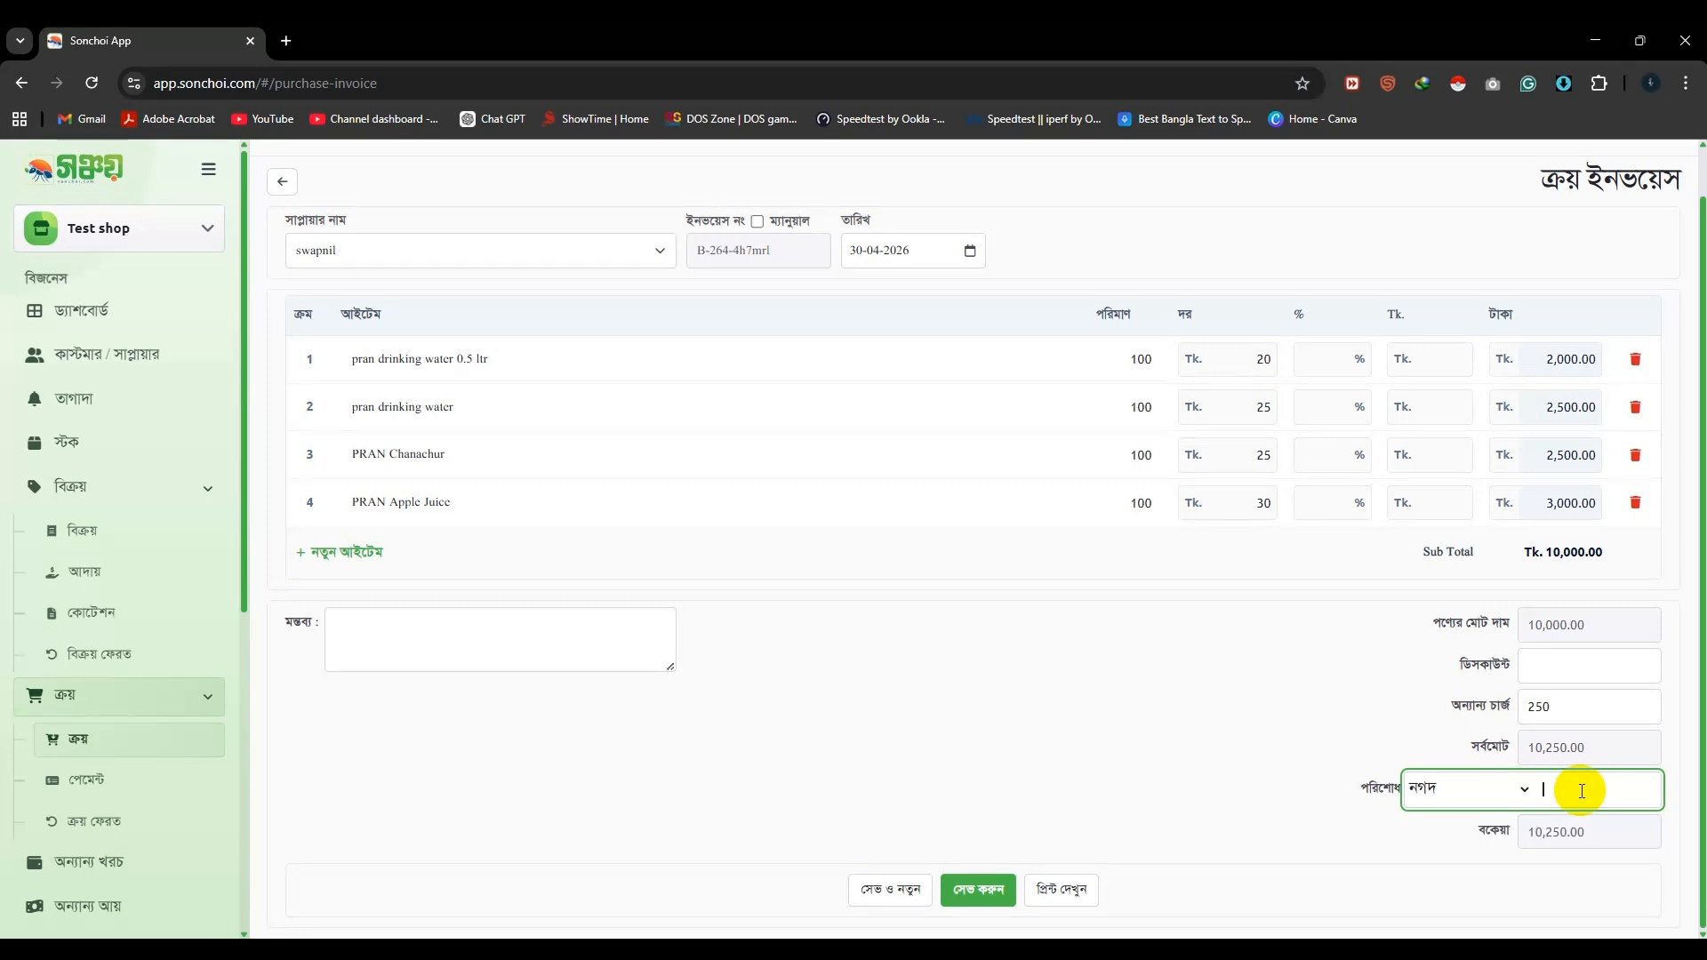
{"action": "type", "text": "5250"}
{"action": "left_click", "coordinate": [1317, 856]}
{"action": "left_click_drag", "start_coordinate": [1474, 834], "coordinate": [1592, 835]}
{"action": "left_click", "coordinate": [1150, 833]}
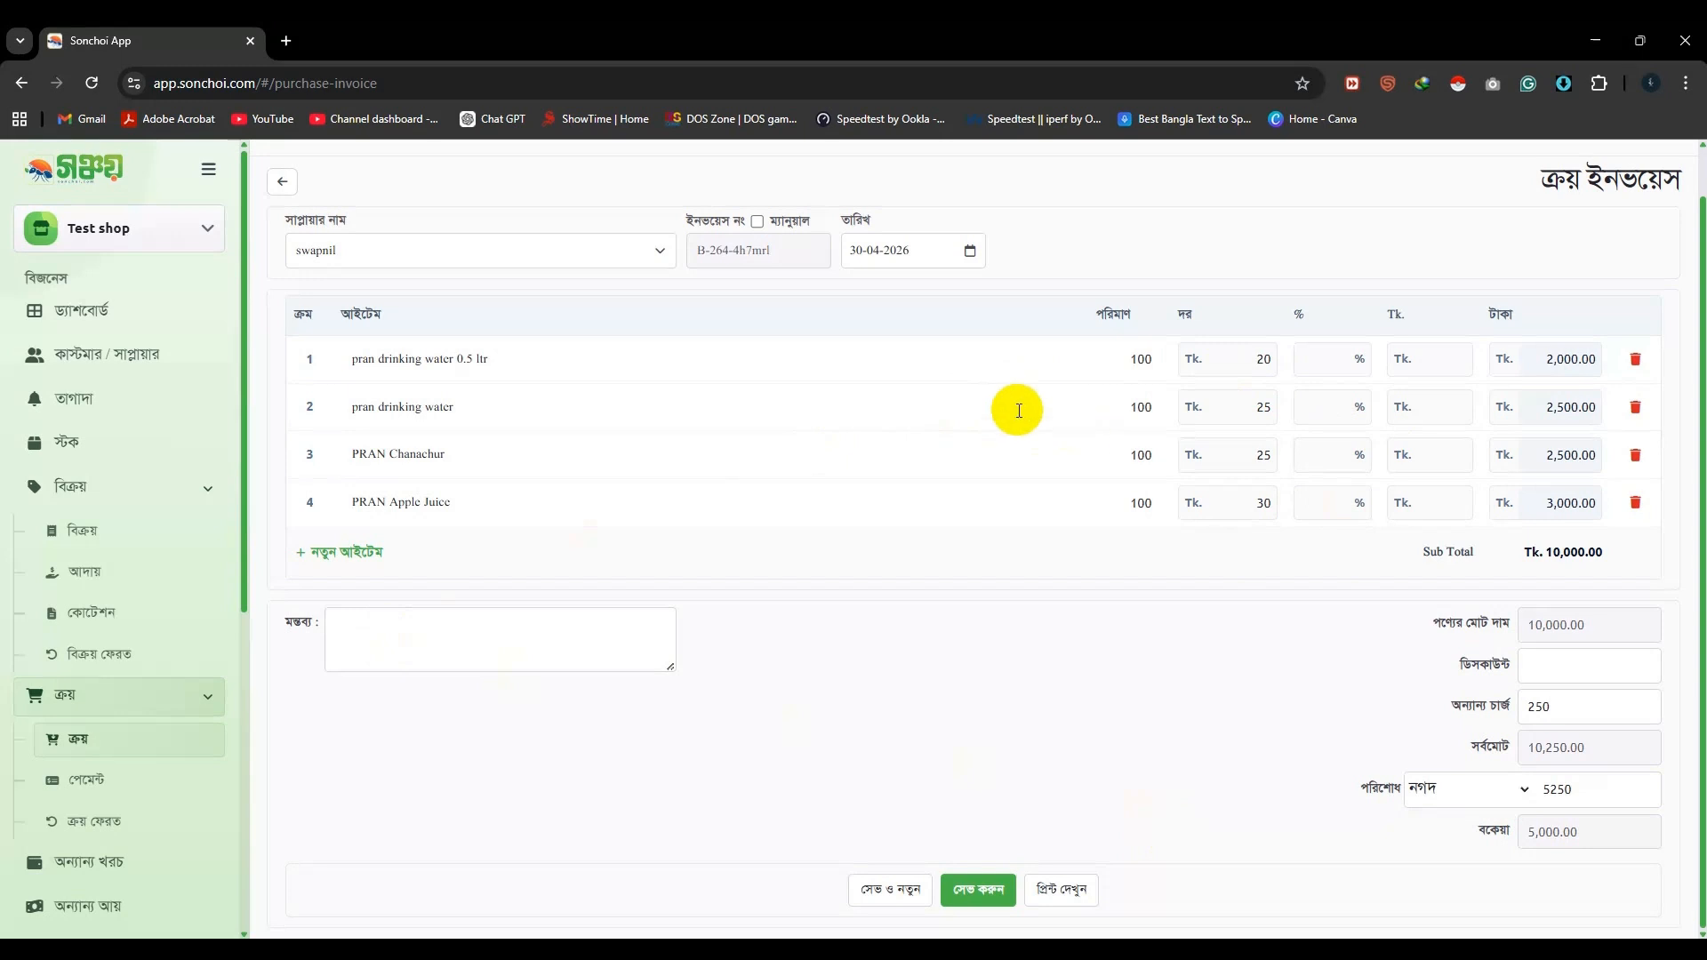
- Save the purchase invoice and review its print preview, returning to the invoice
{"action": "left_click", "coordinate": [995, 897]}
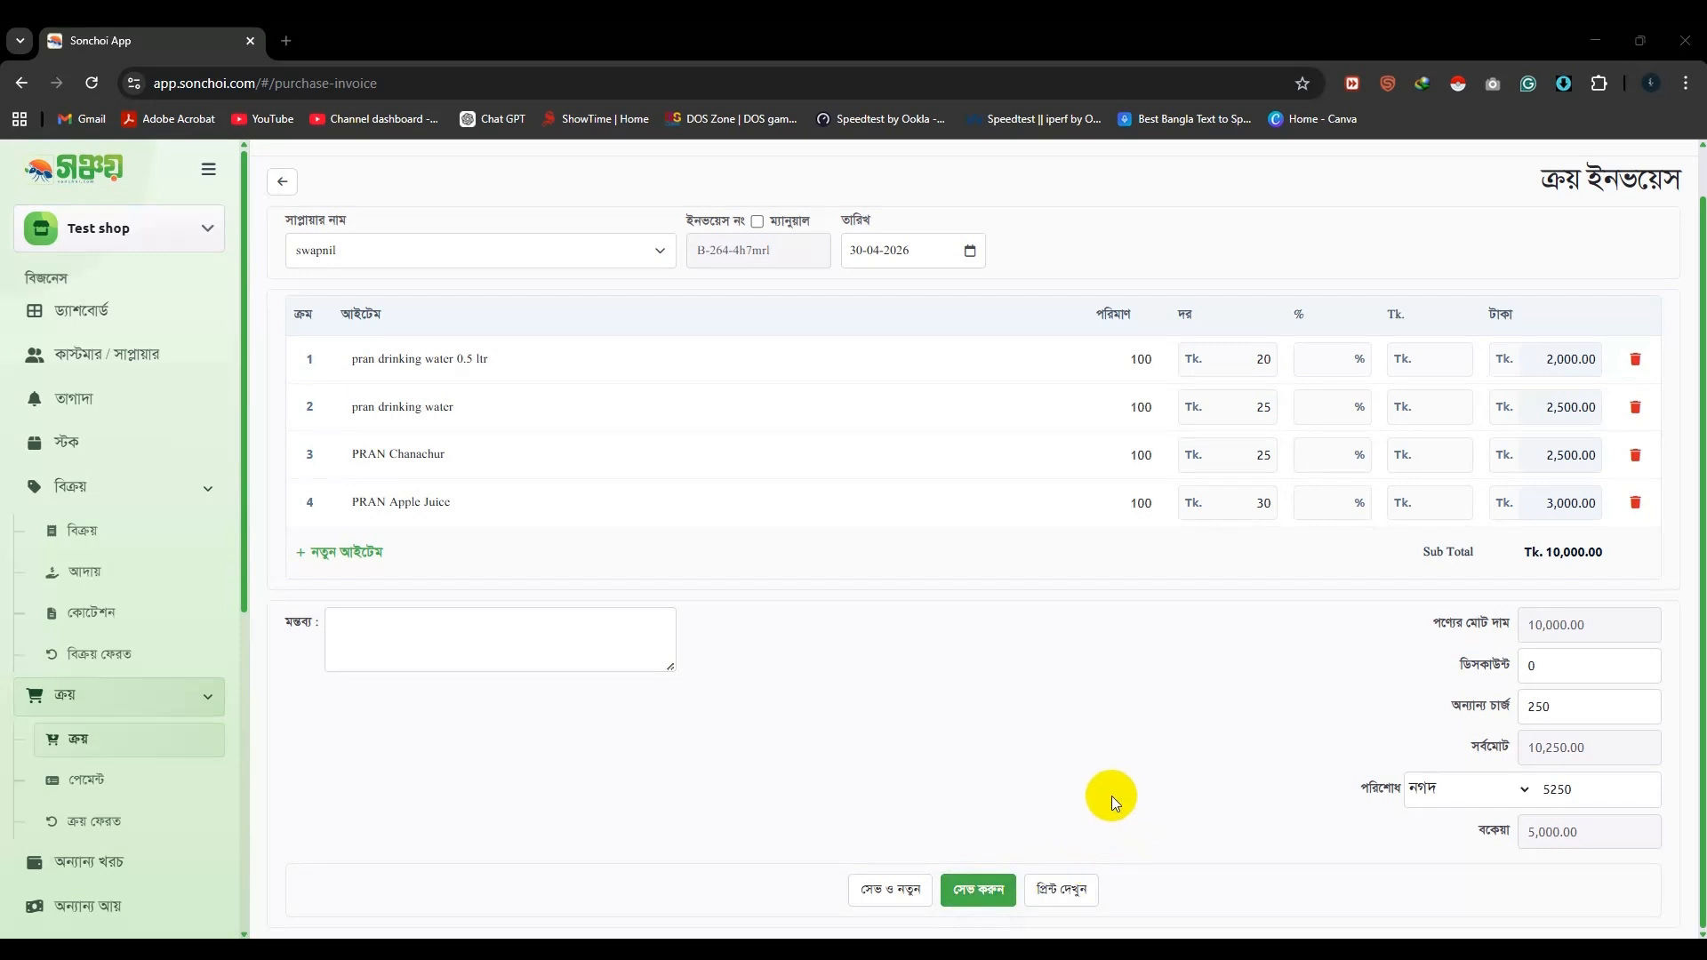
{"action": "left_click", "coordinate": [1059, 889]}
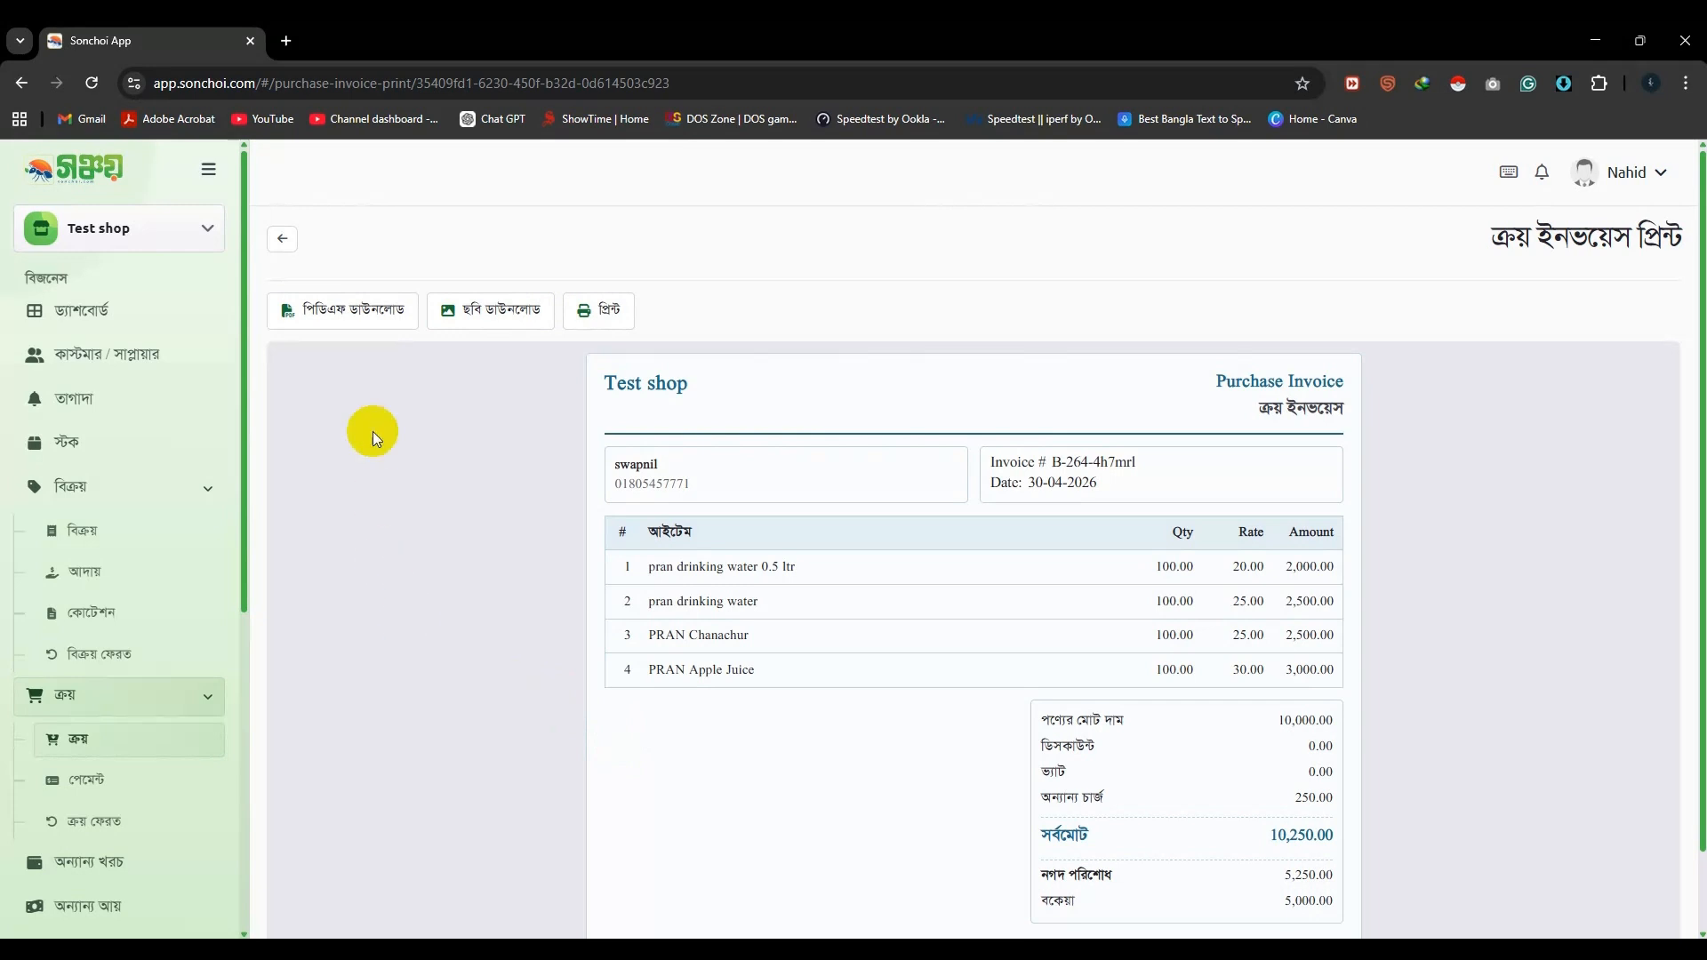
{"action": "left_click", "coordinate": [287, 242]}
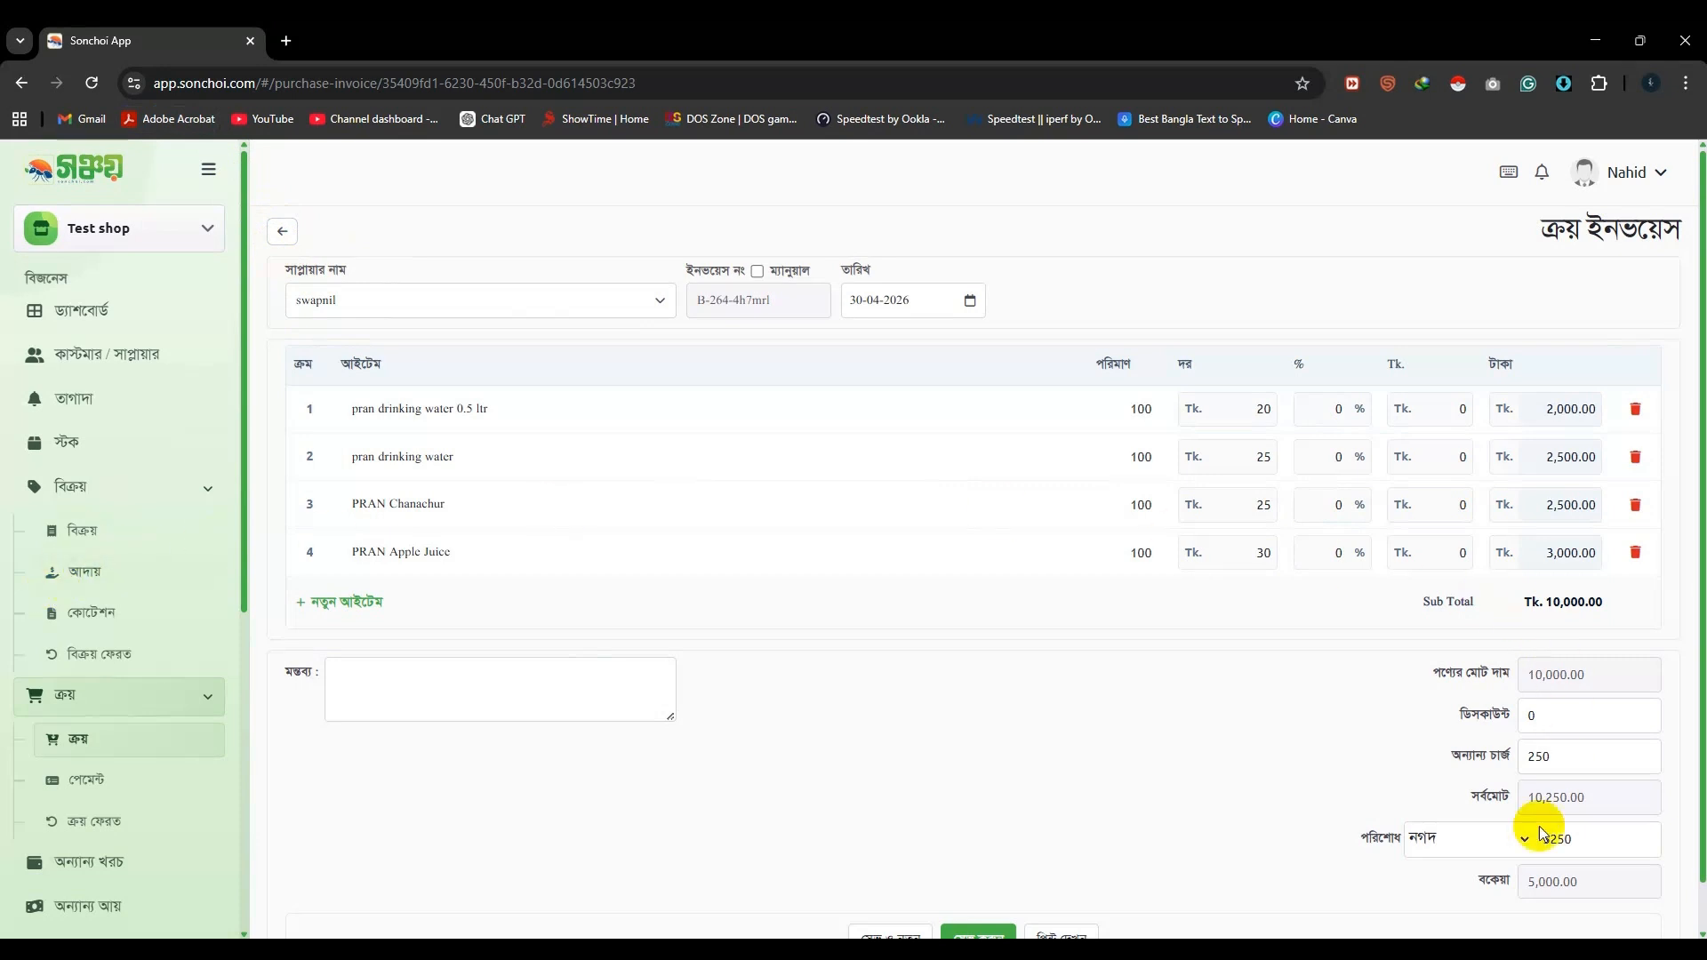
- Leave the invoice for the supplier payments (পেমেন্ট) page and enter a new payment of 5000 to the invoice's supplier
{"action": "left_click", "coordinate": [282, 235]}
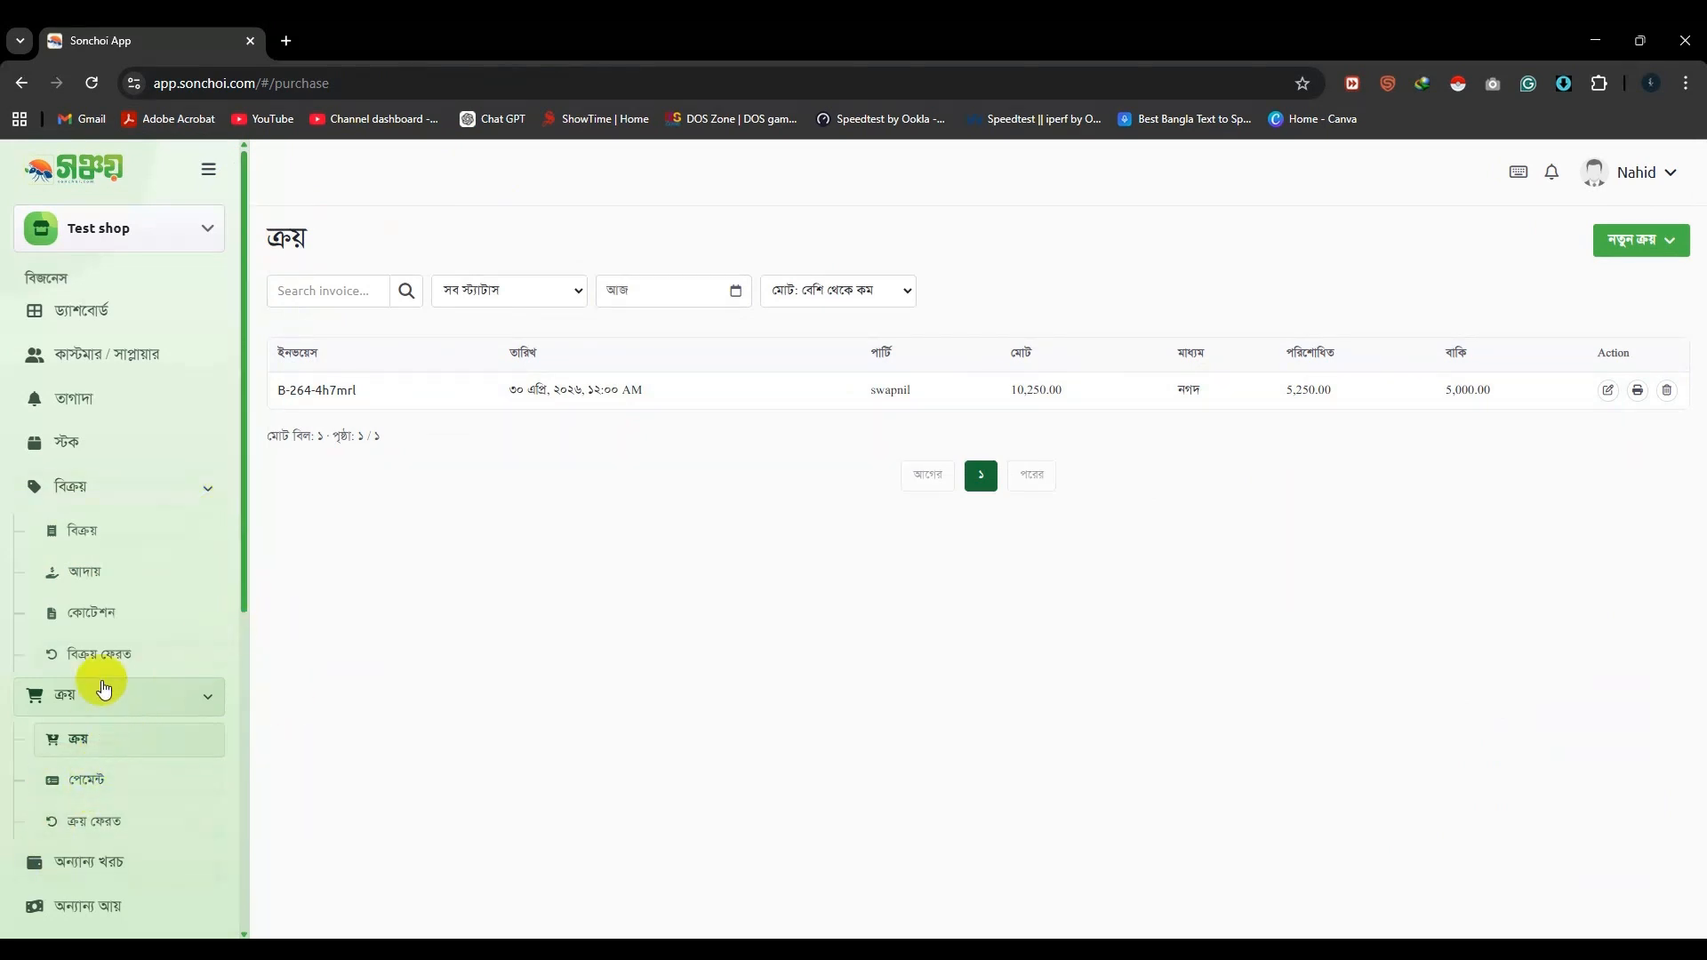
{"action": "left_click", "coordinate": [96, 782]}
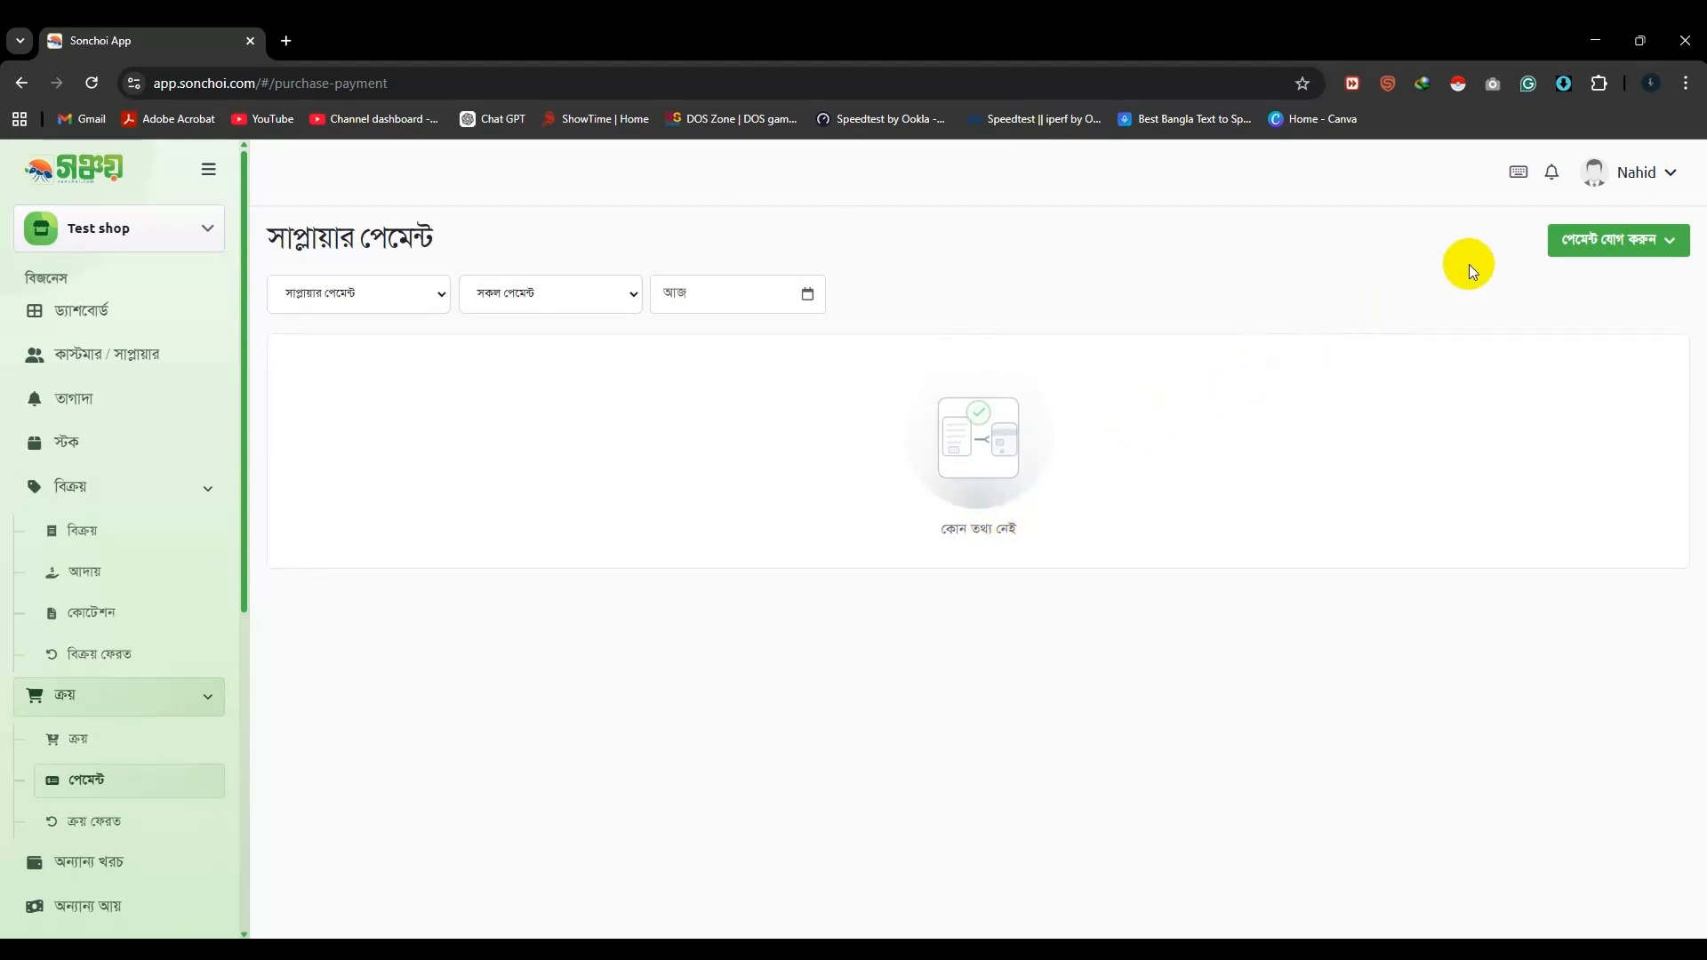
{"action": "left_click", "coordinate": [1609, 253]}
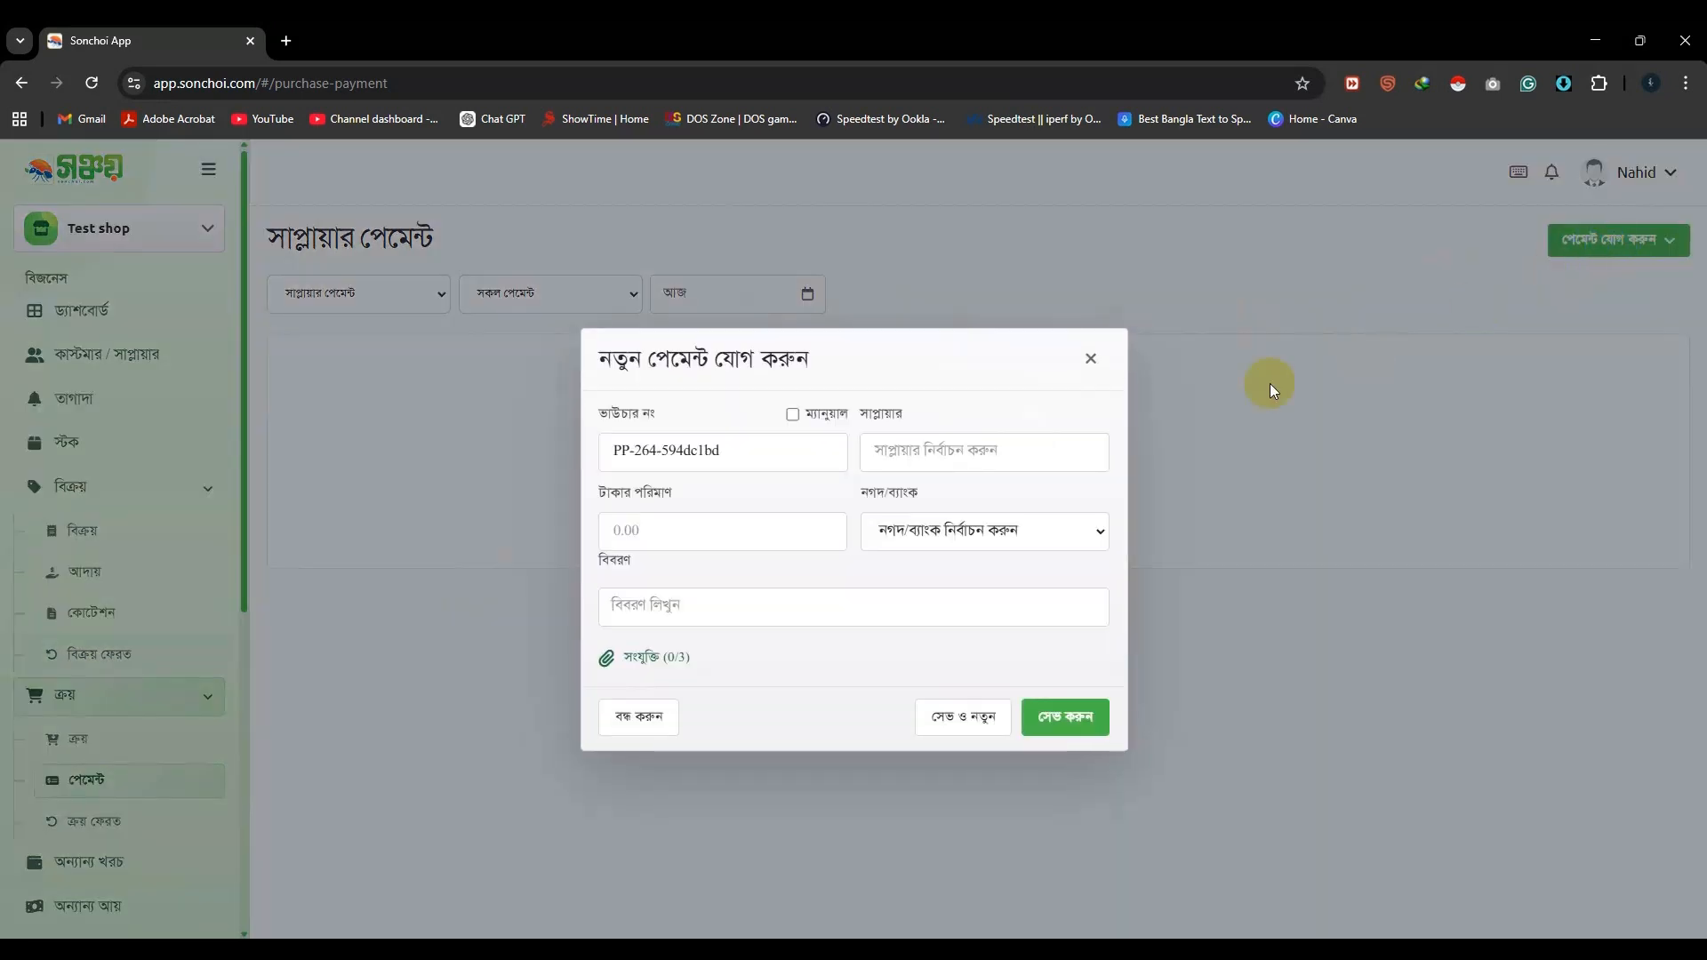
{"action": "left_click", "coordinate": [880, 452]}
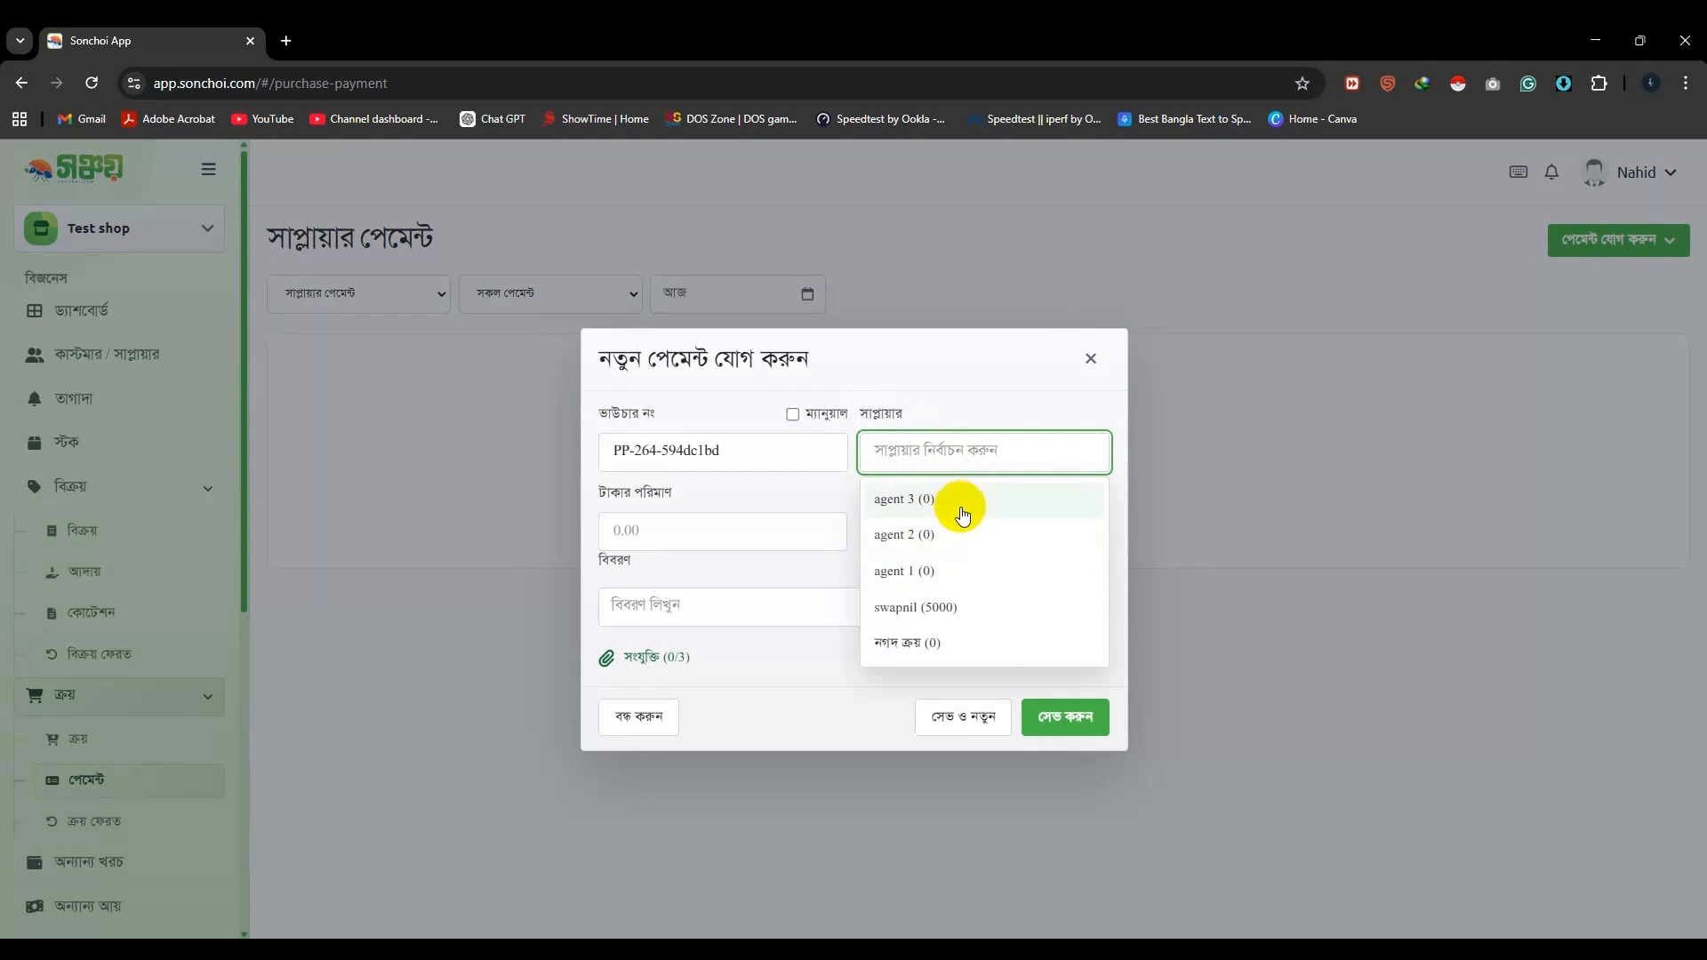
{"action": "left_click", "coordinate": [954, 616]}
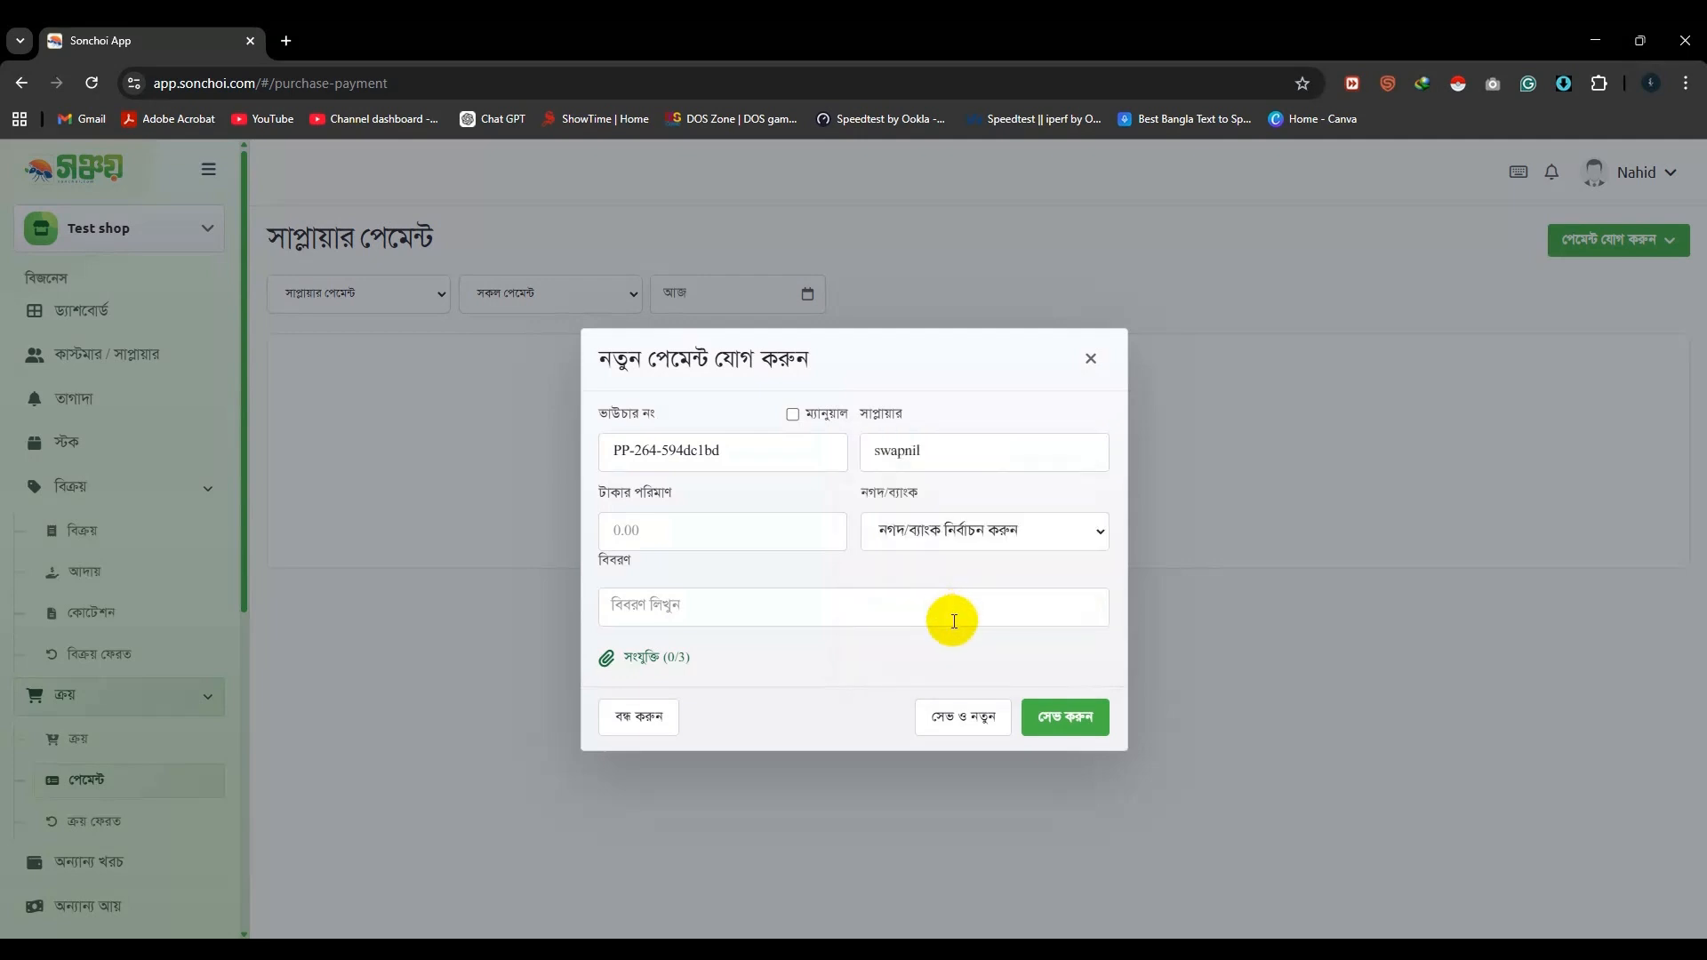
{"action": "left_click", "coordinate": [795, 537]}
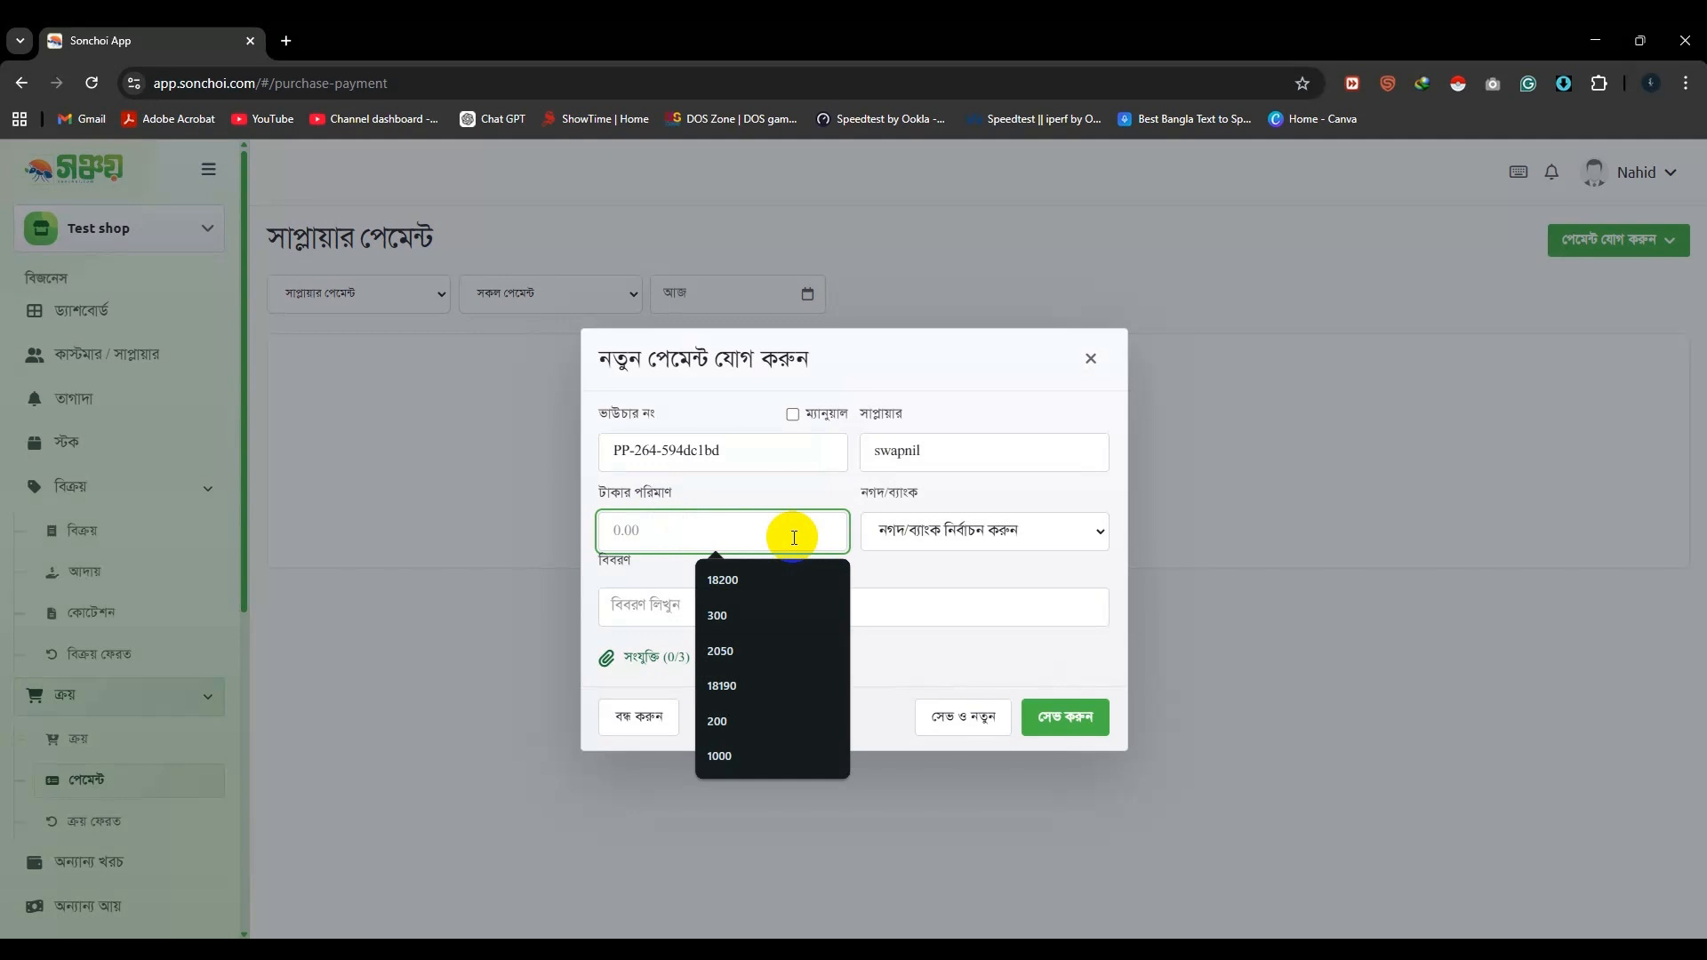
{"action": "type", "text": "5000"}
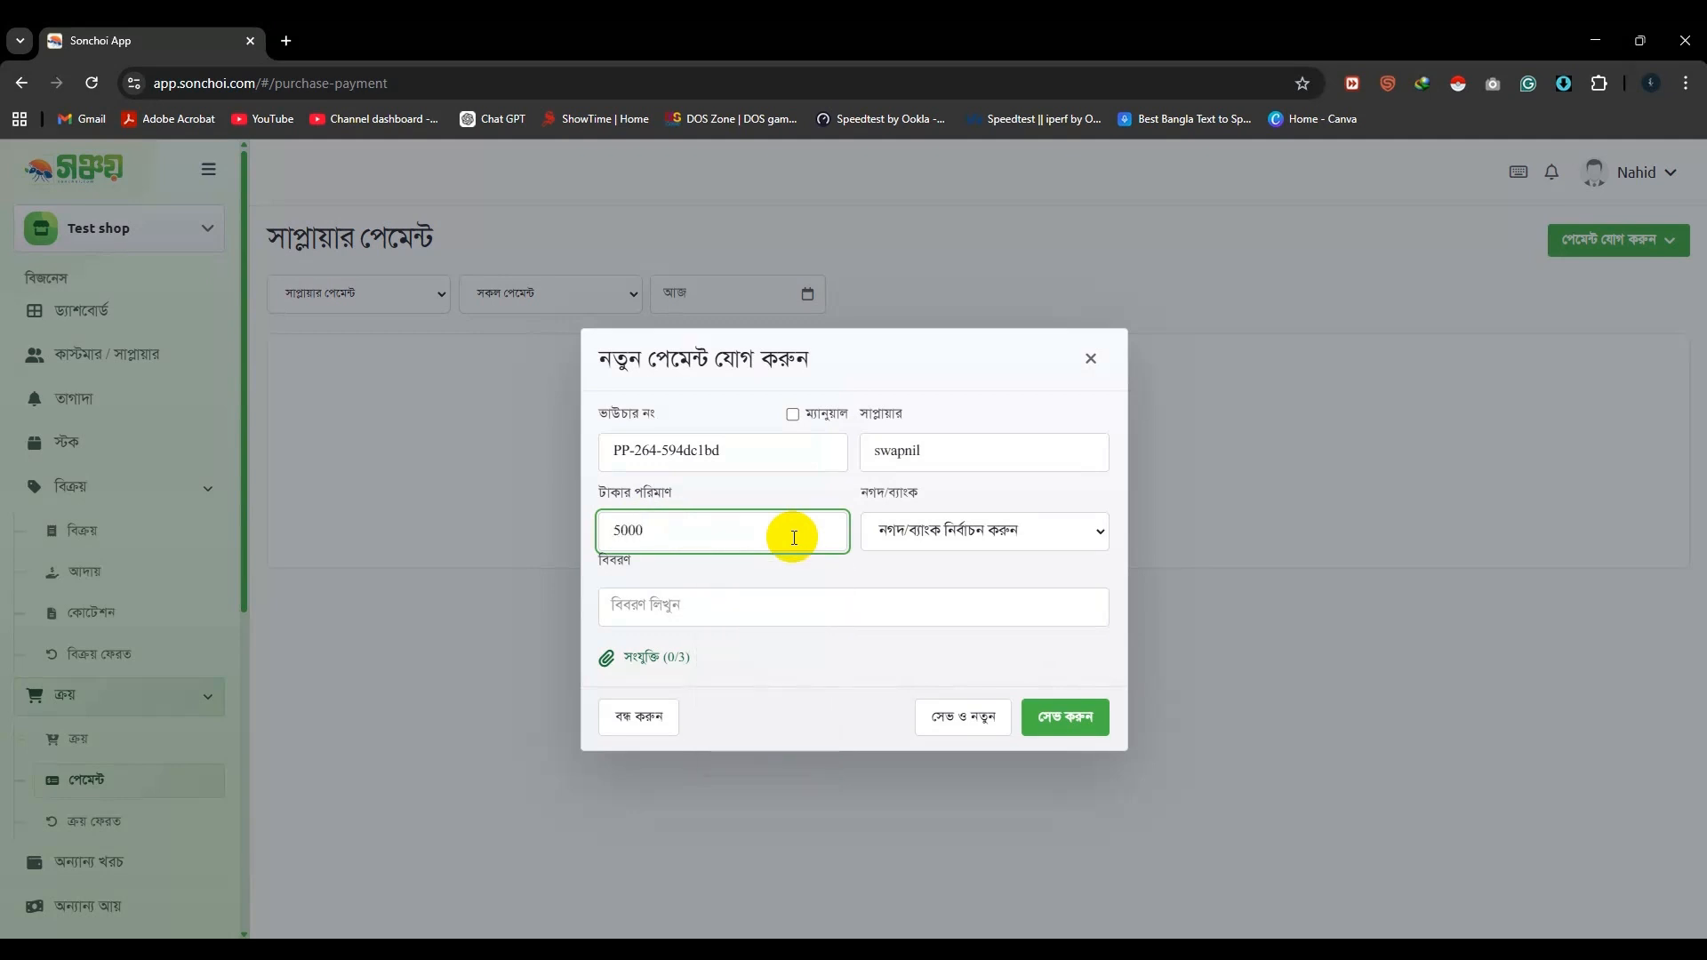
- Choose DBBL as the payment's cash/bank account and save the supplier payment without a description or attachment
{"action": "left_click", "coordinate": [876, 538]}
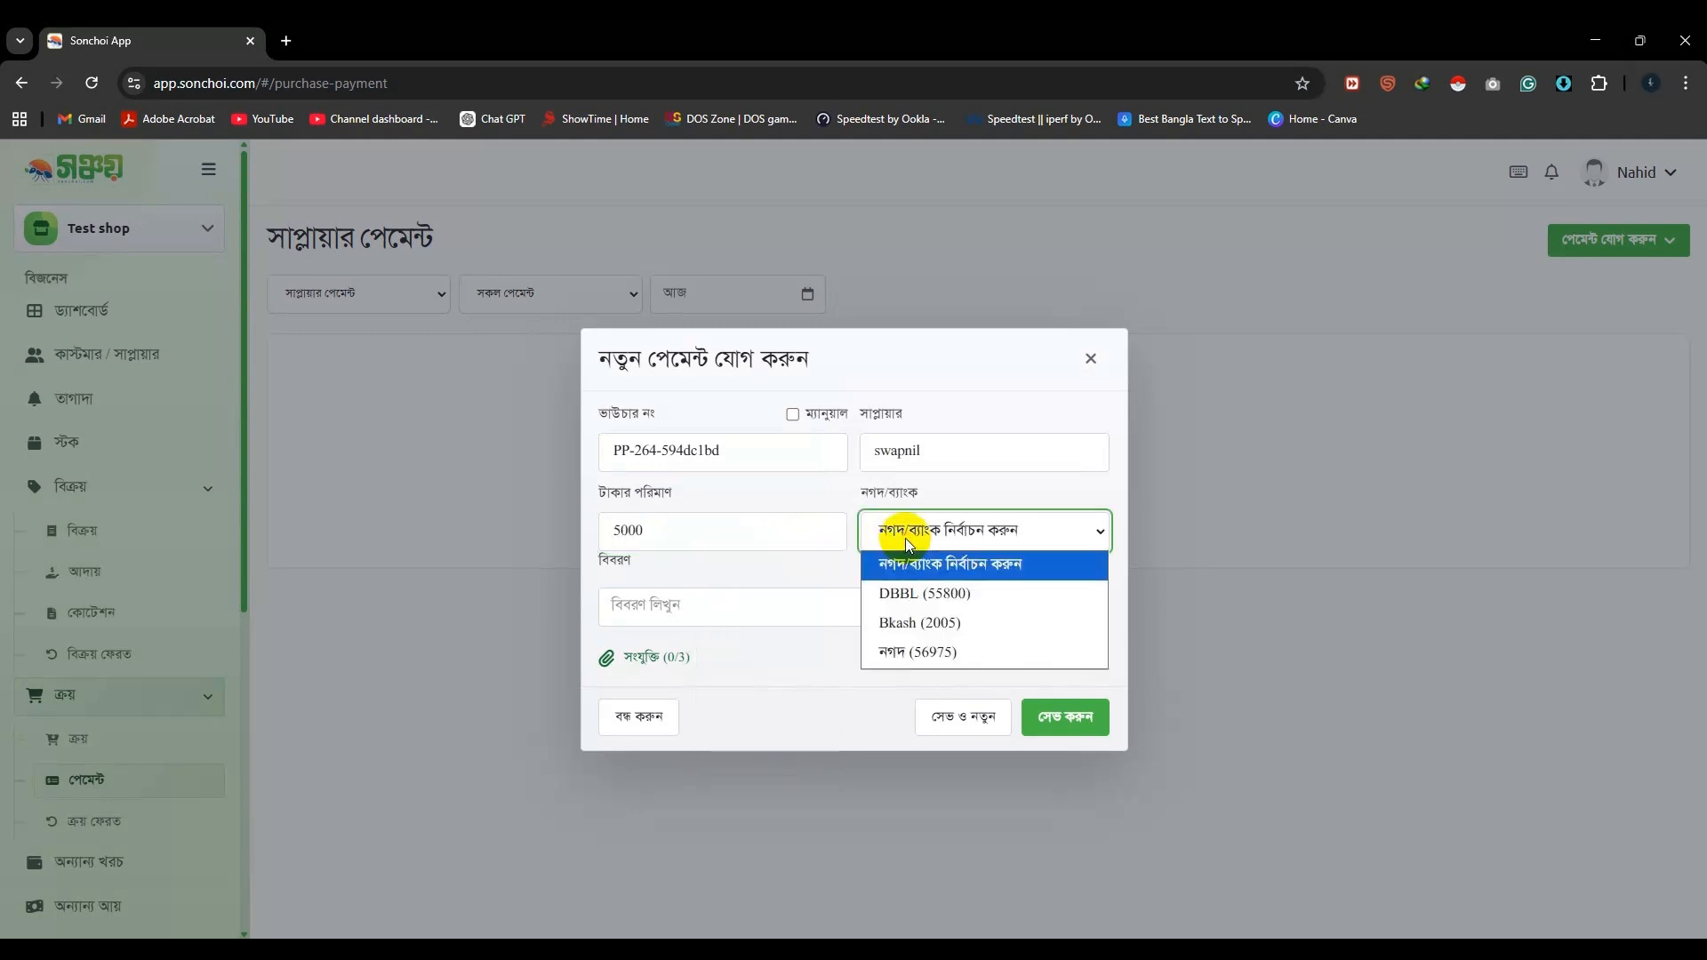
{"action": "left_click", "coordinate": [984, 594]}
{"action": "left_click", "coordinate": [715, 614]}
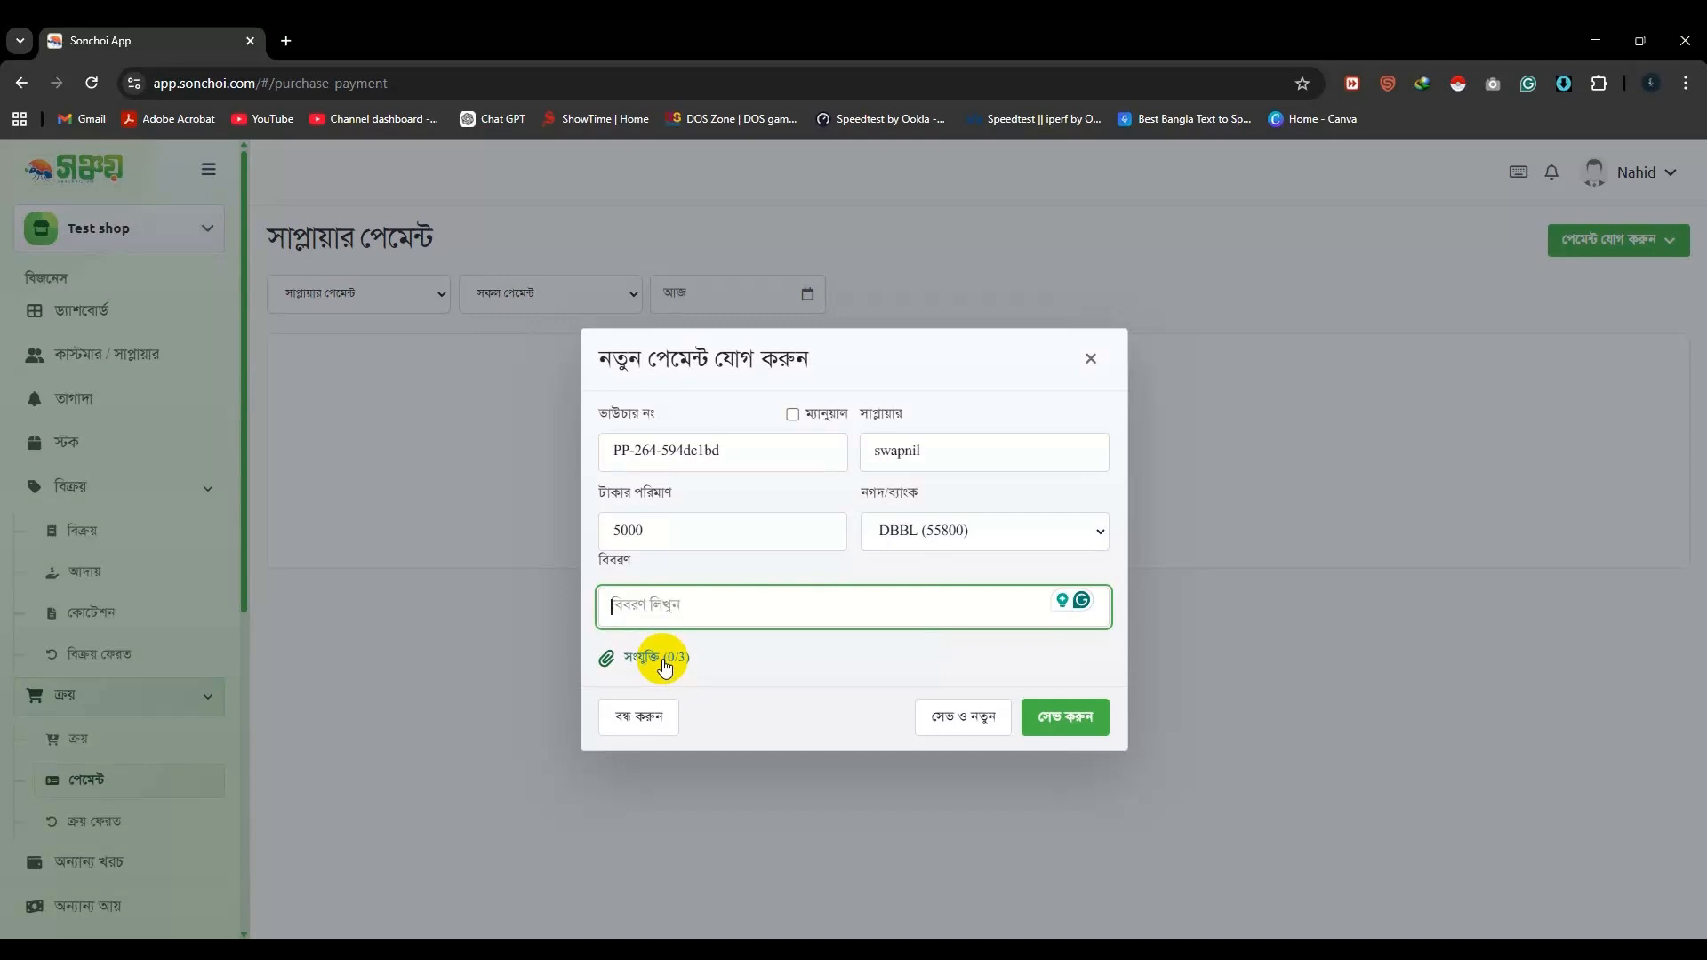
{"action": "left_click", "coordinate": [1073, 724]}
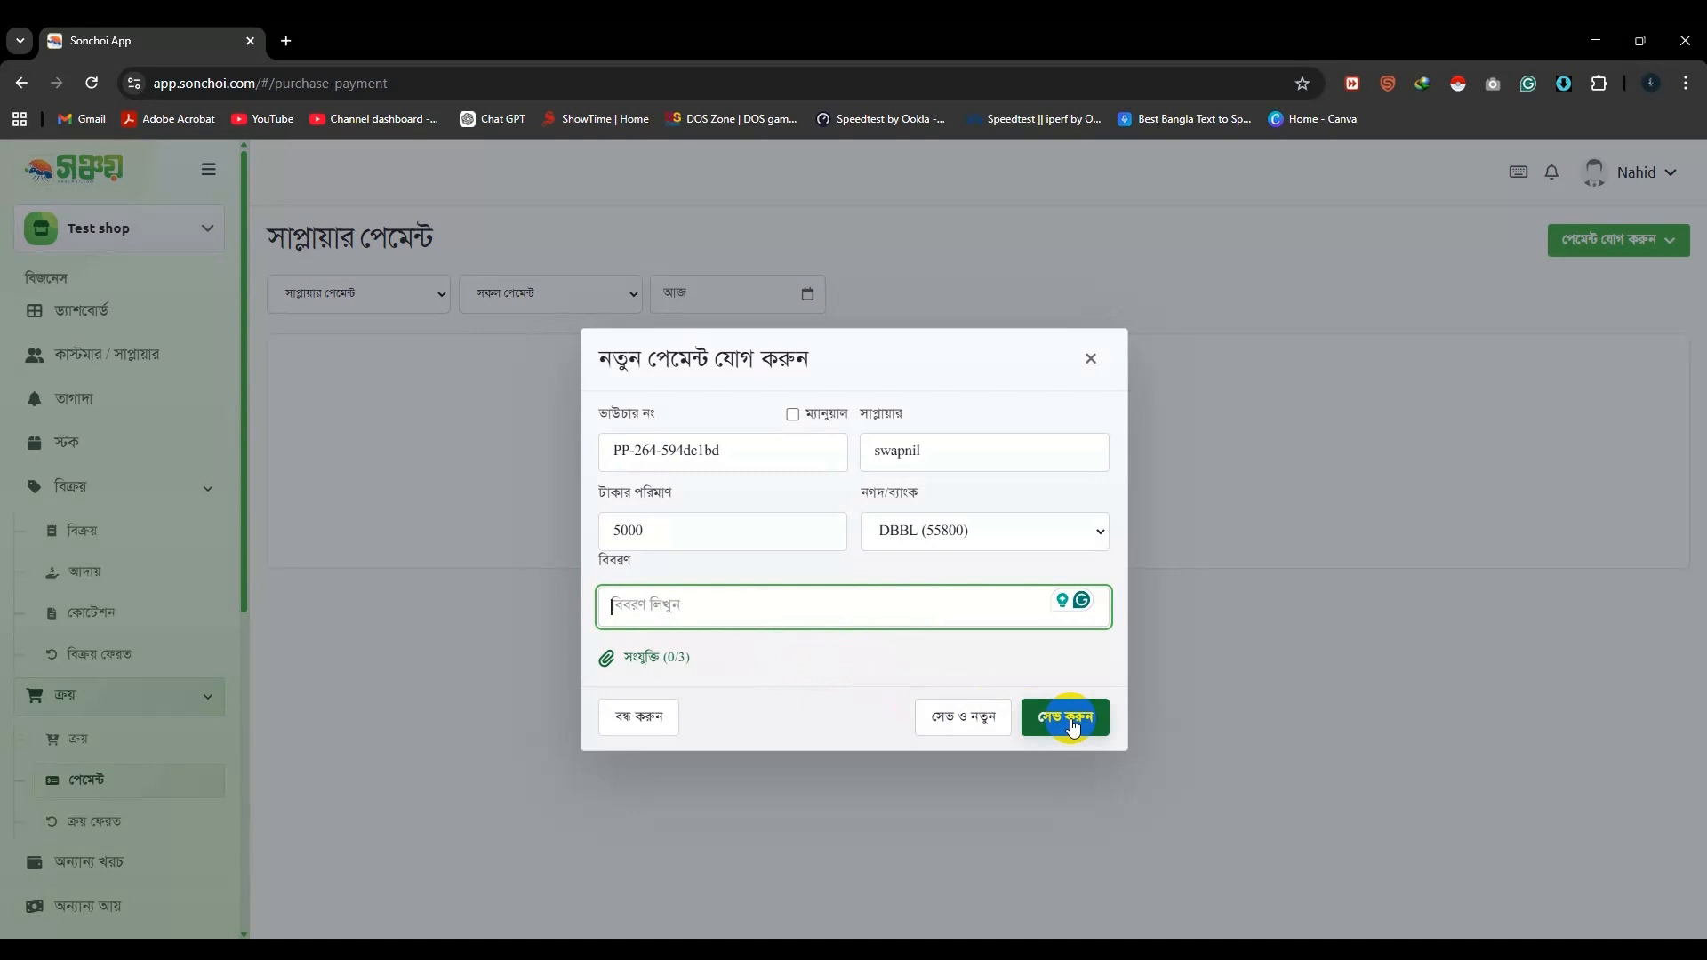